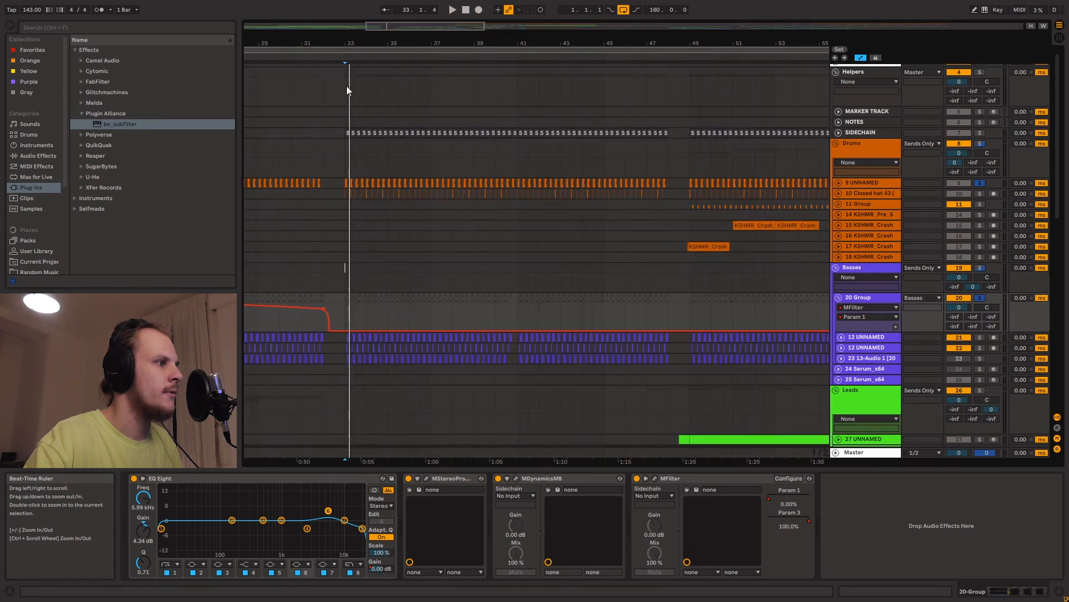
Loop bars 33 to 37 in the arrangement and play the soloed drums and basses
left_click(342, 158)
left_click_drag(344, 43, 381, 31)
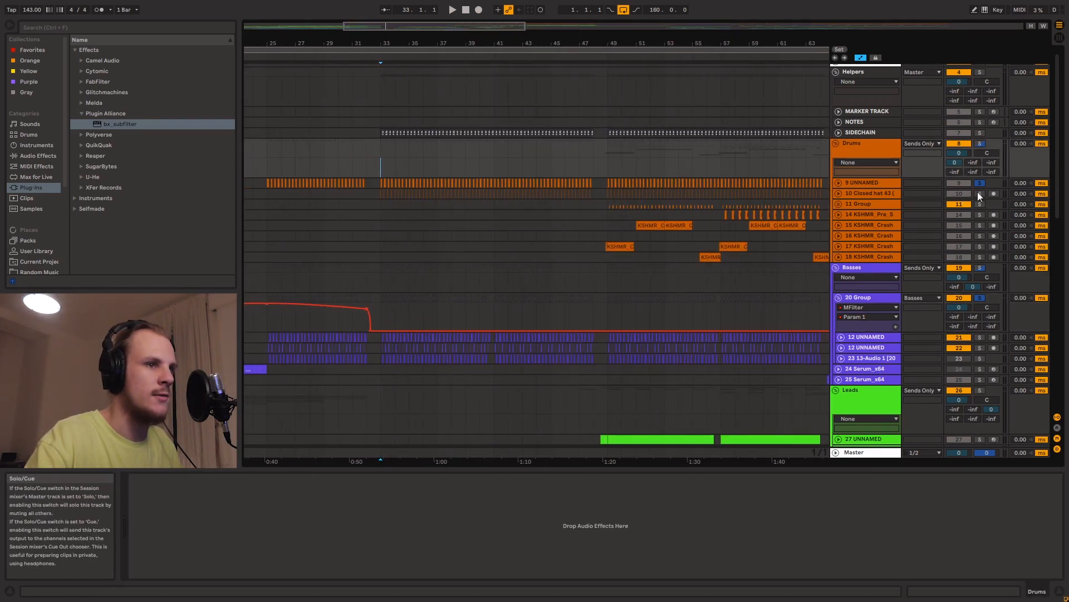
left_click_drag(380, 240, 438, 242)
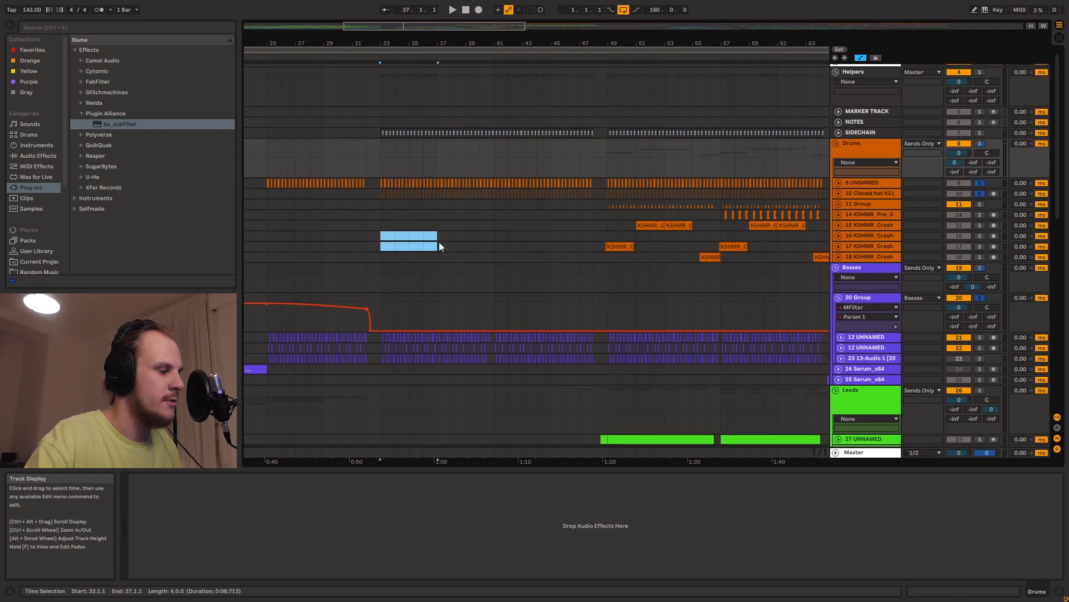
key("ctrl+l")
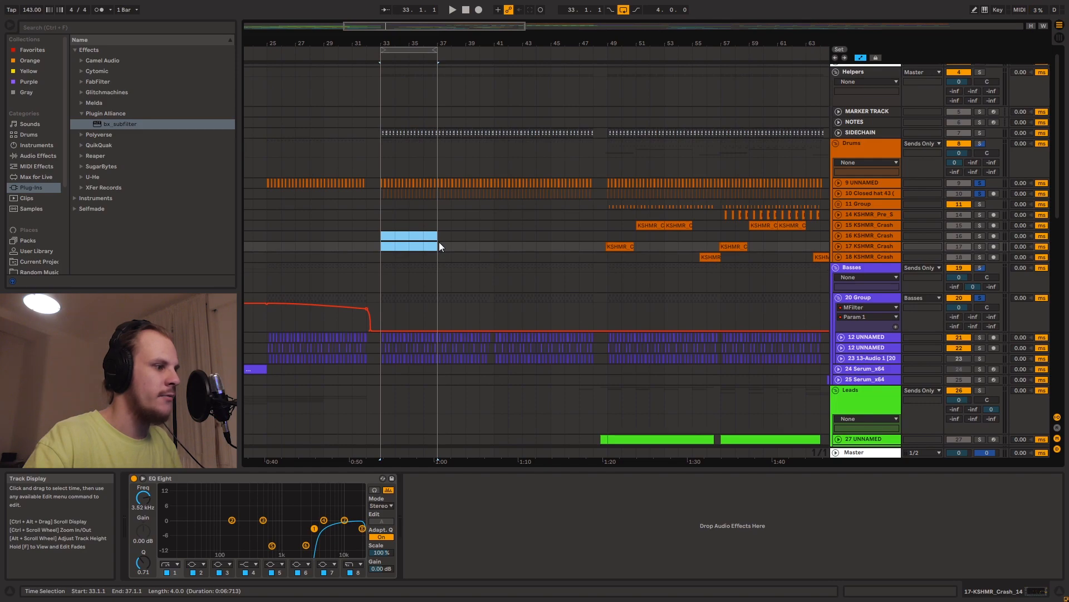
left_click(380, 203)
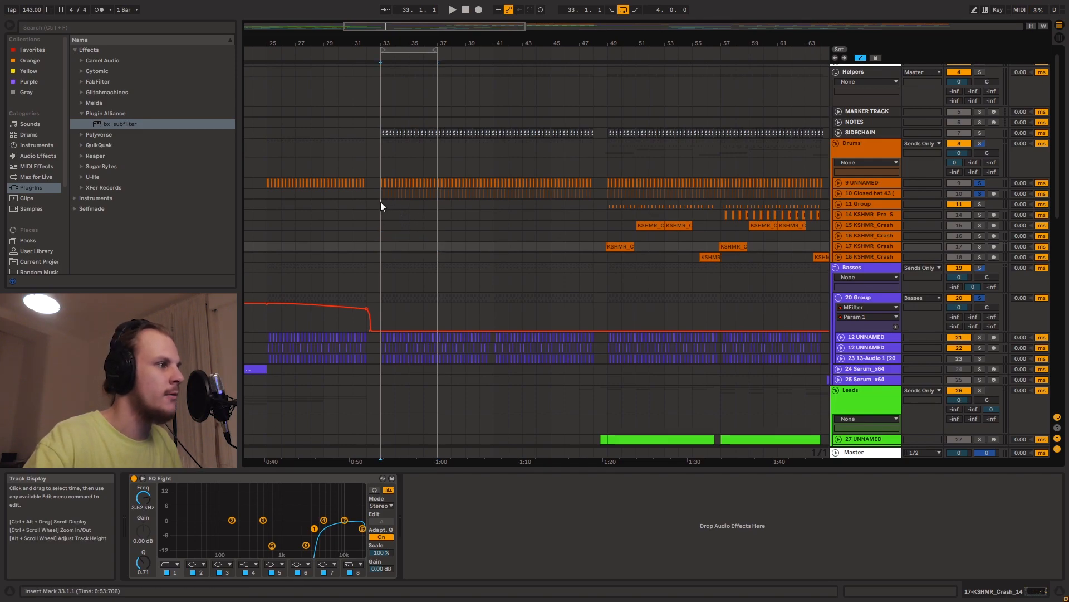
key("space")
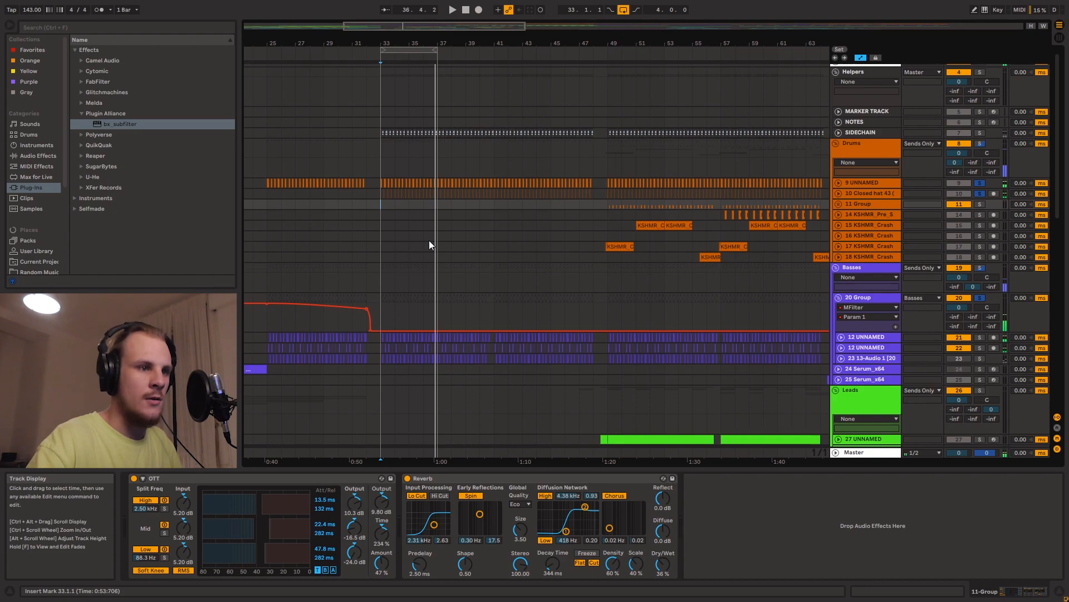
Unfold the three active bass tracks inside 20 Group to show their clip waveforms from bar 33
left_click(871, 299)
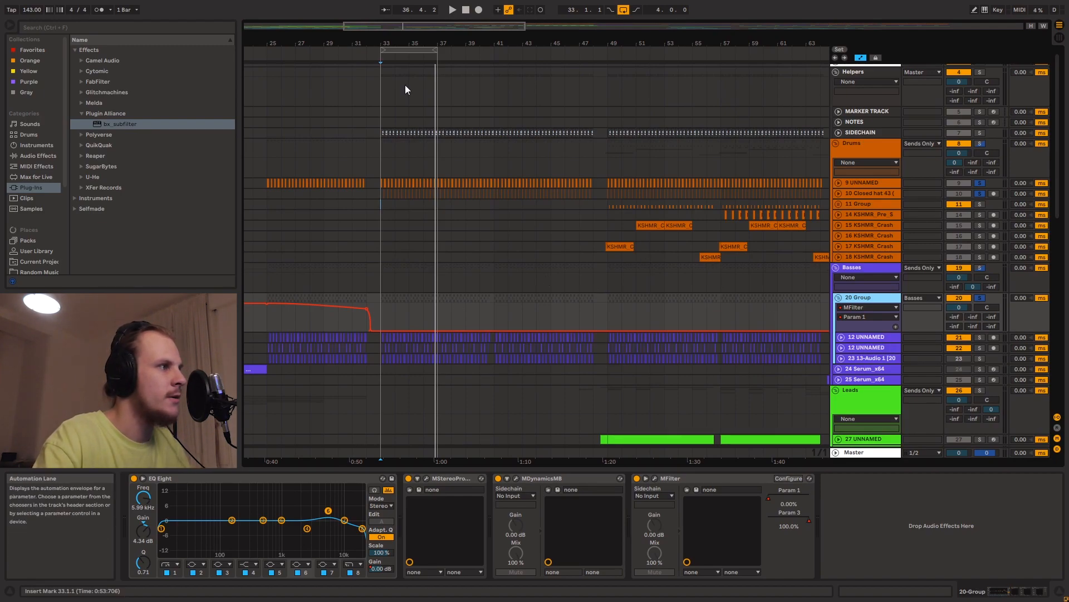
left_click_drag(392, 43, 393, 145)
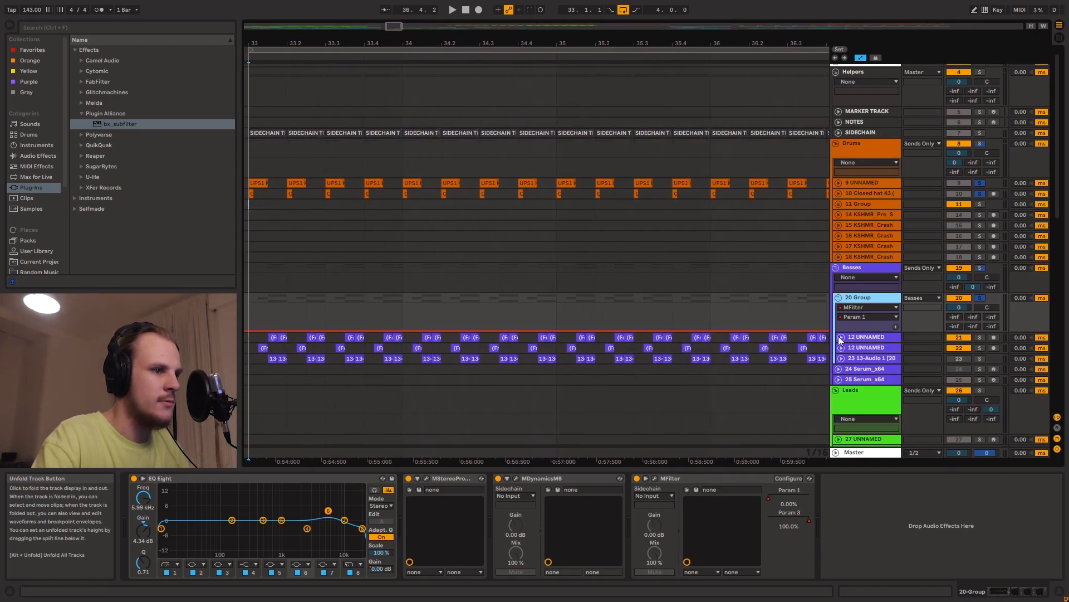
left_click(841, 337)
left_click(842, 367)
left_click(841, 397)
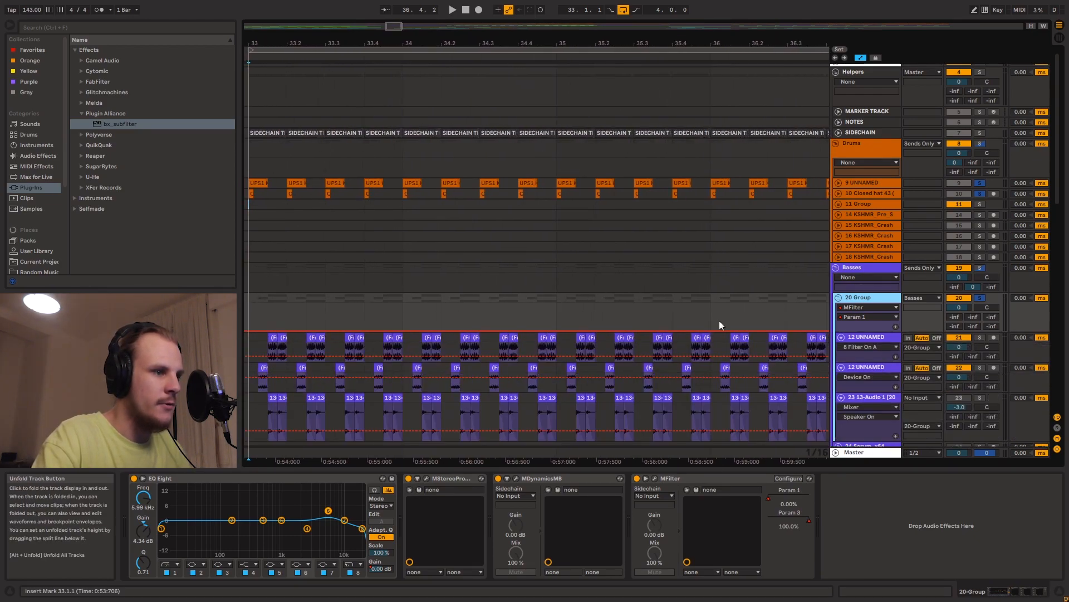
Unfold the kick and closed hat tracks and place the insert marker at 33.1.1
left_click(838, 184)
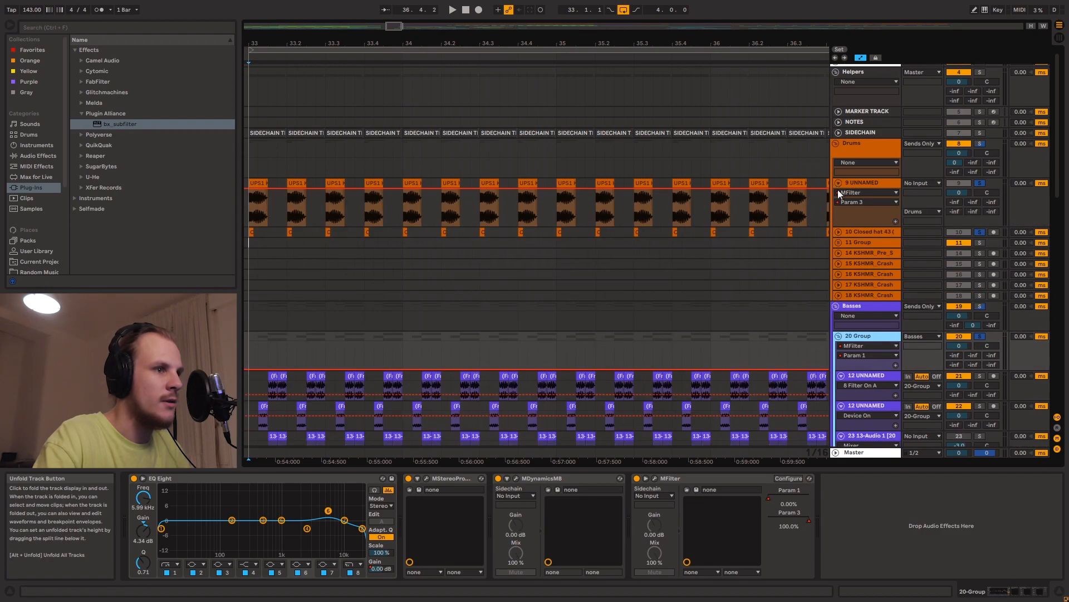
left_click(838, 230)
scroll(689, 258, "down", 3)
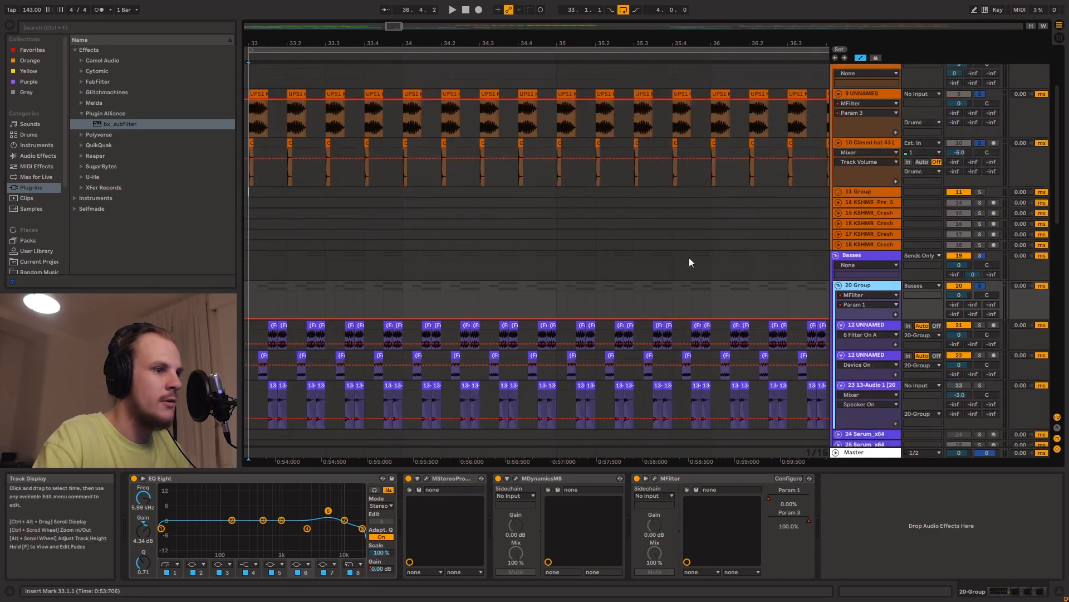
left_click_drag(389, 41, 322, 62)
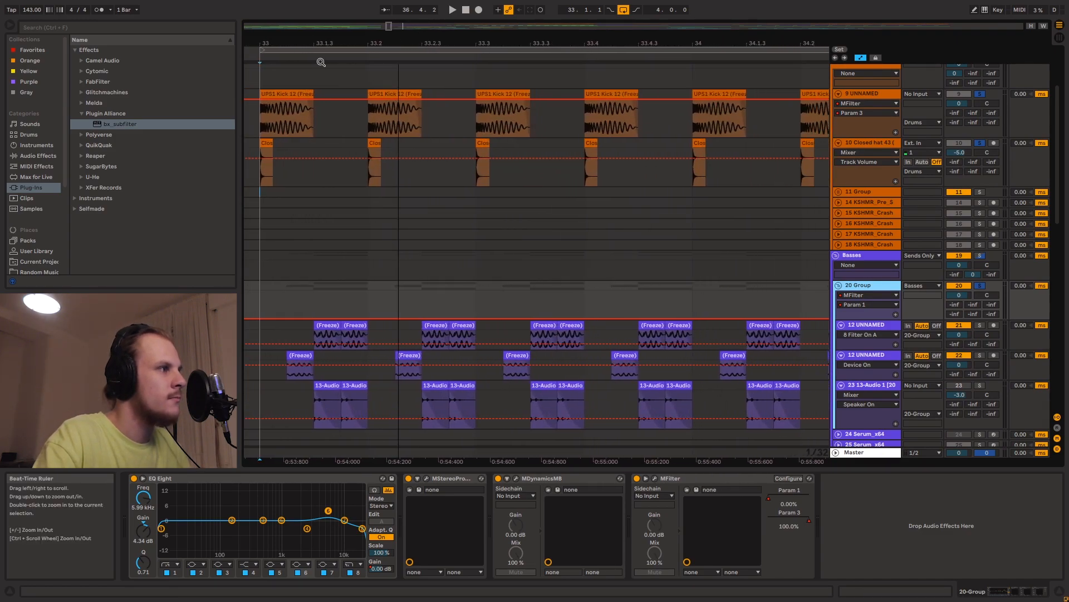
left_click(263, 75)
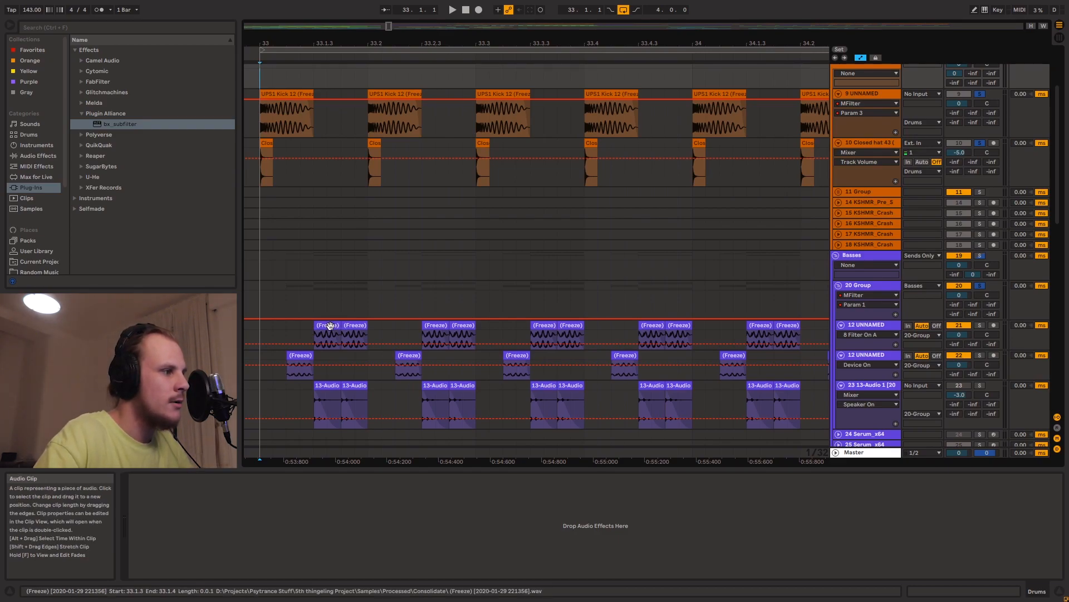
Solo the first bass track in 20 Group, loop the single beat from 33.1.1 to 33.2.1, and play it
left_click(881, 323)
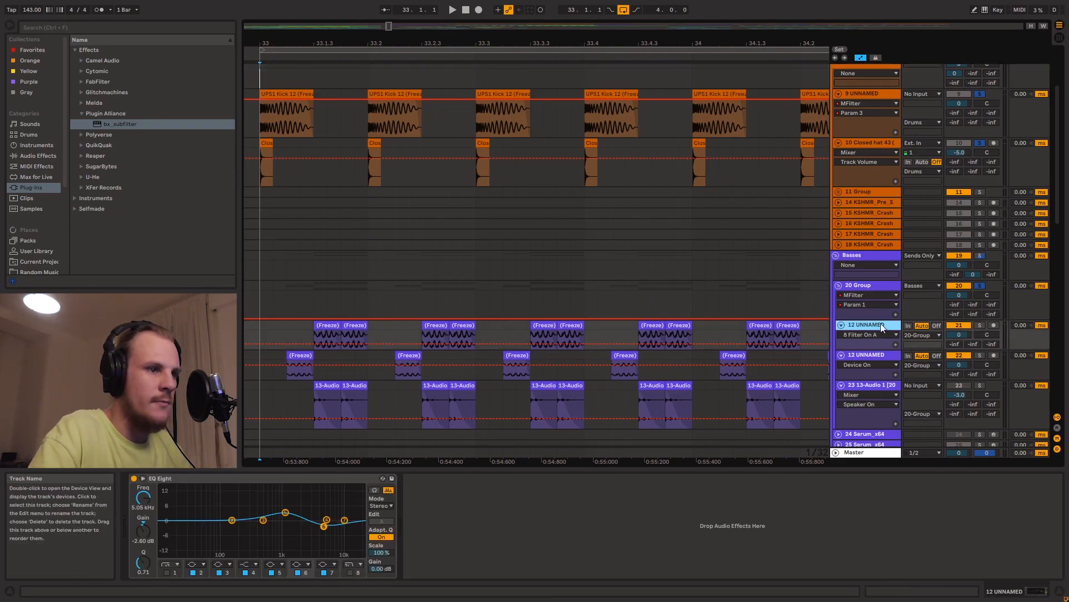
left_click(979, 325)
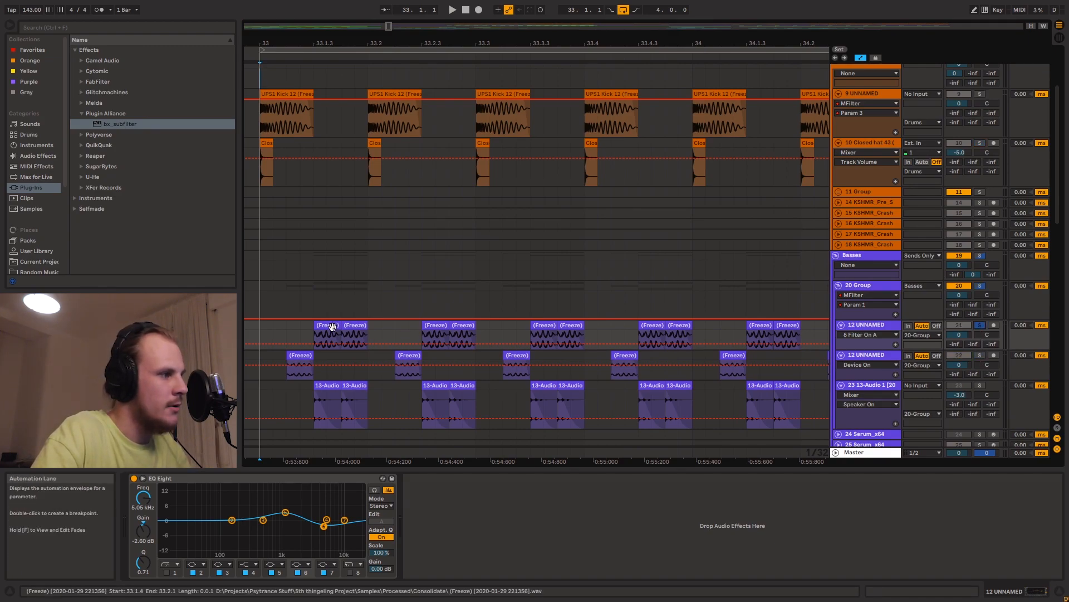
left_click_drag(261, 324, 315, 325)
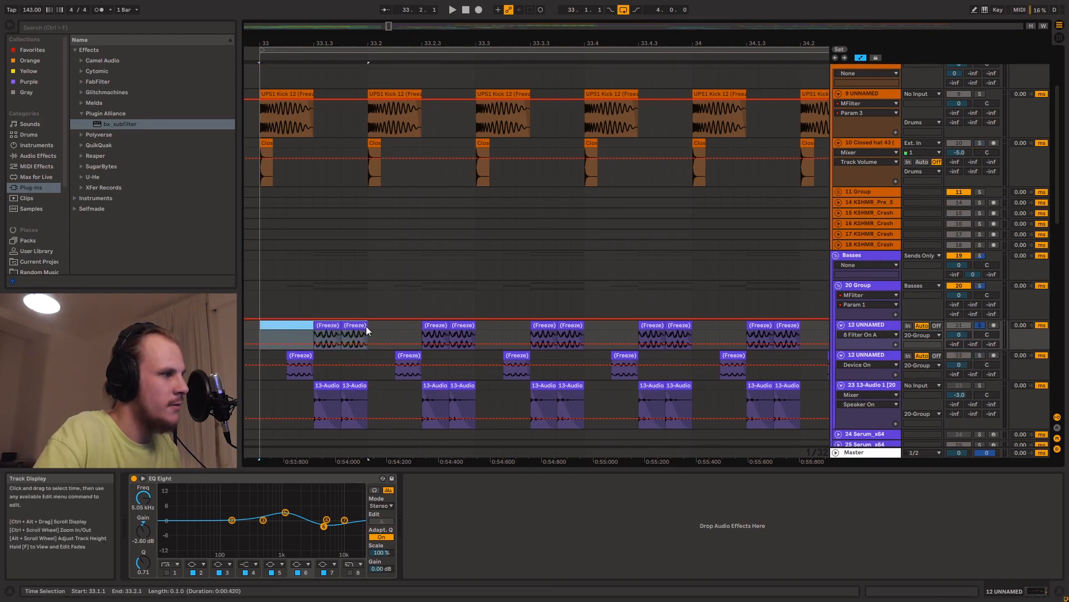
key("ctrl+l")
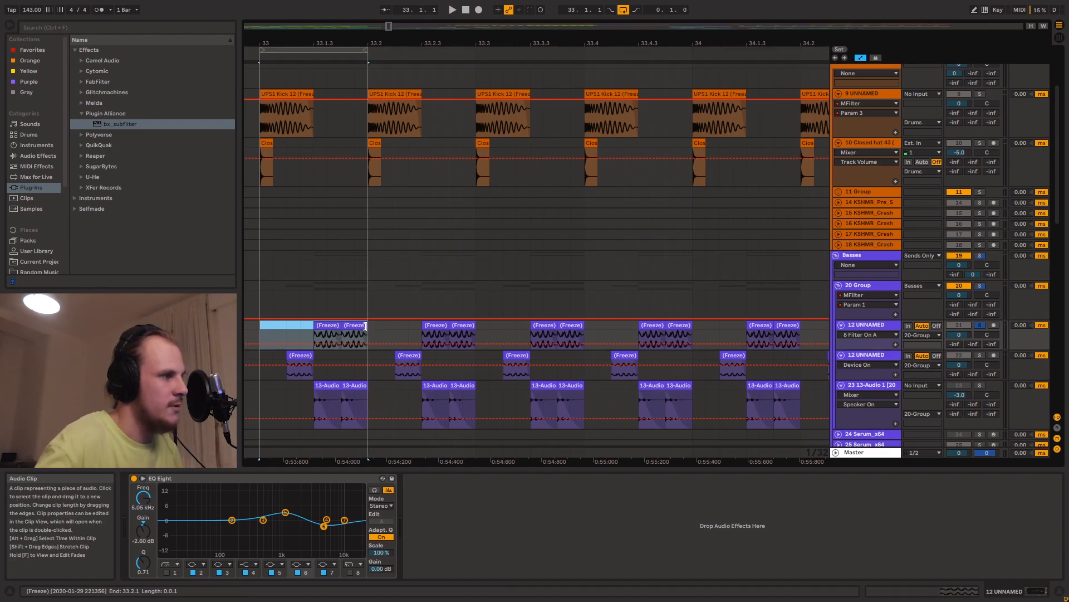
key("space")
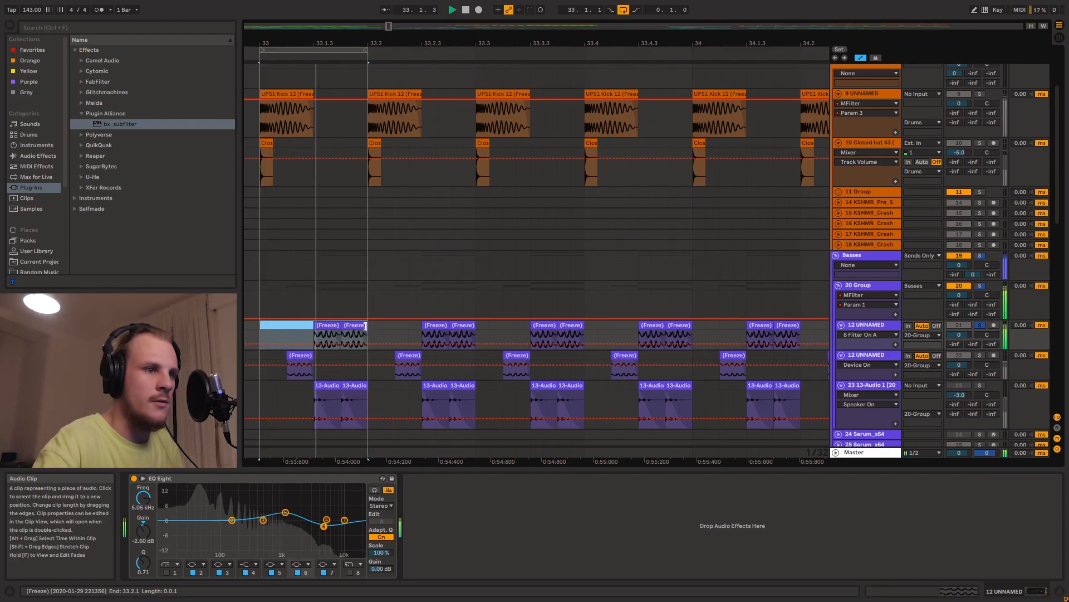
key("space")
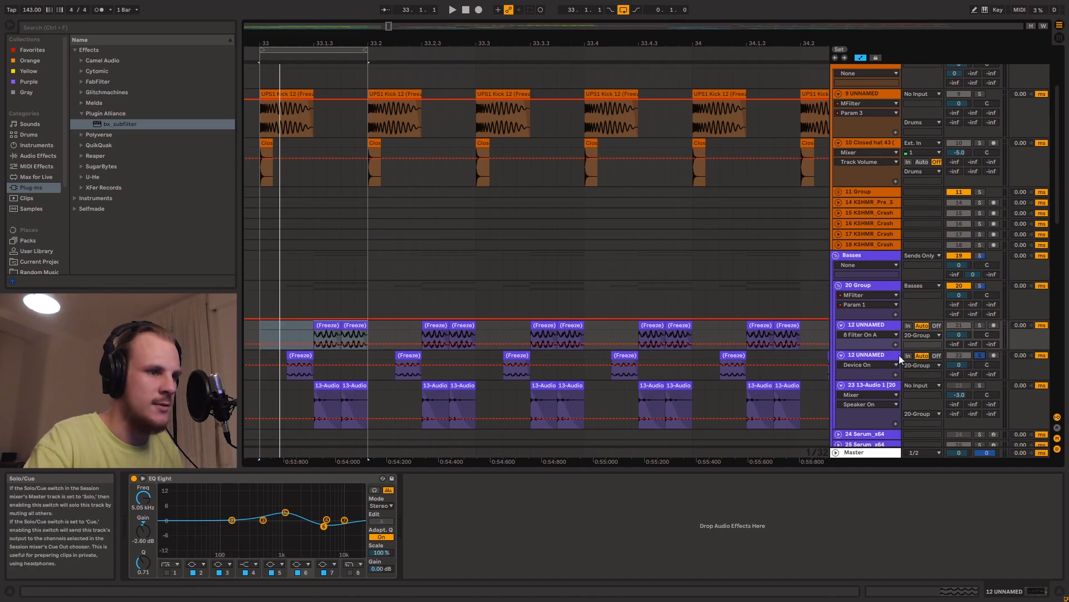
Solo the second bass track in 20 Group and play its clip at 33.1.2 within the one-beat loop
left_click(880, 354)
left_click(294, 356)
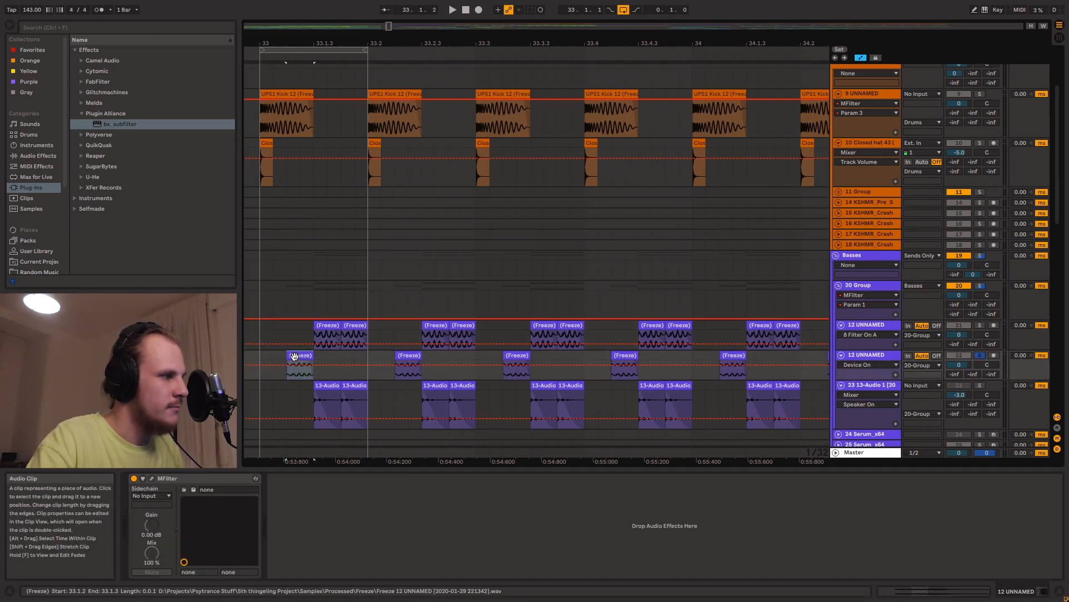
left_click_drag(287, 81, 315, 82)
left_click(298, 351)
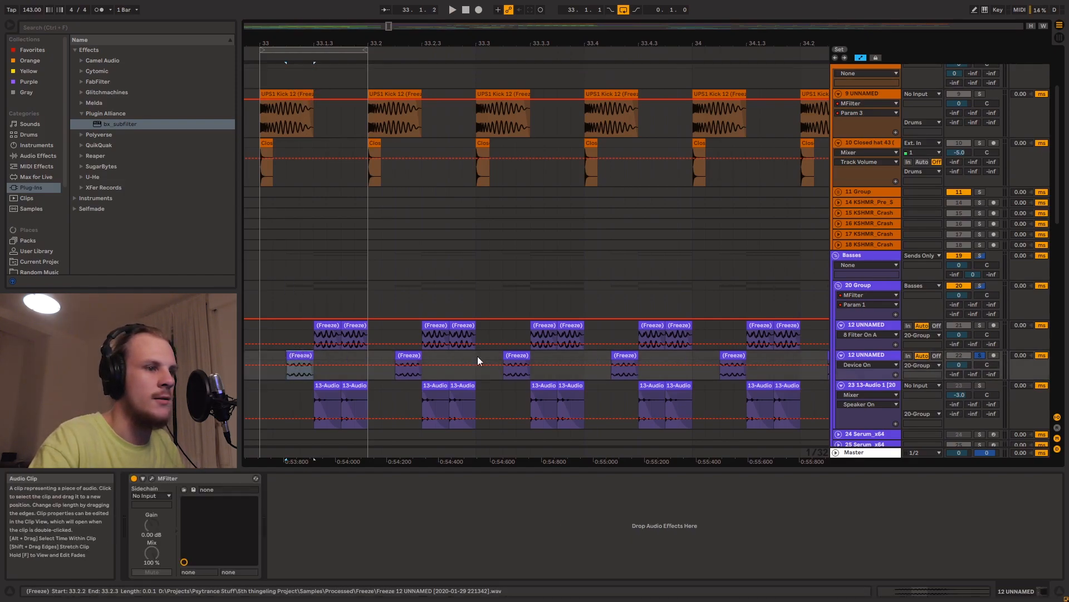
key("space")
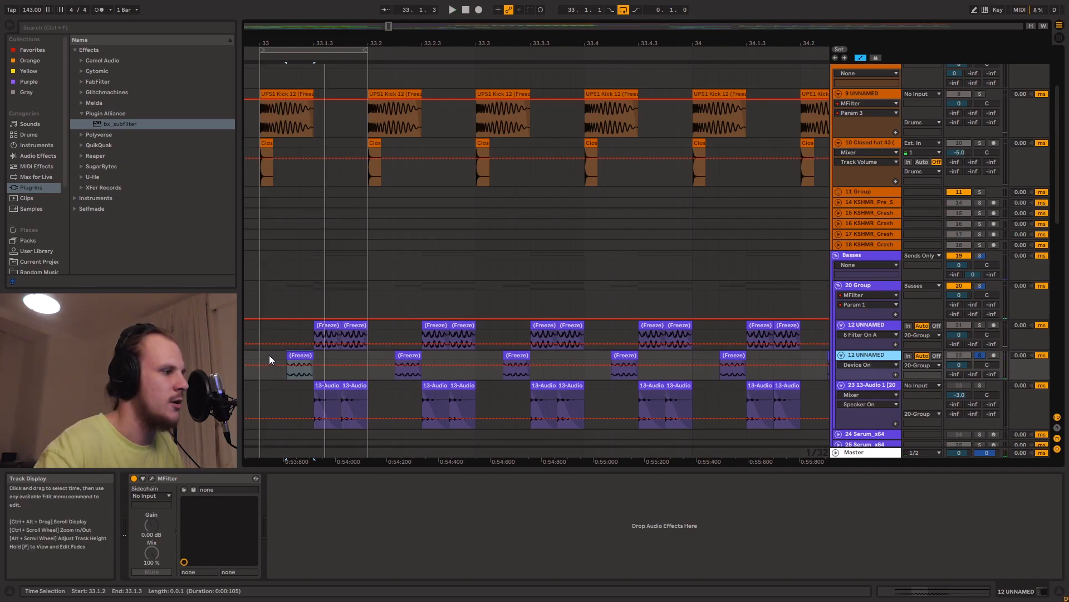
Mark the part of the first kick above the bass clip at 33.1.2, and show the second bass track's devices
left_click_drag(289, 119, 309, 119)
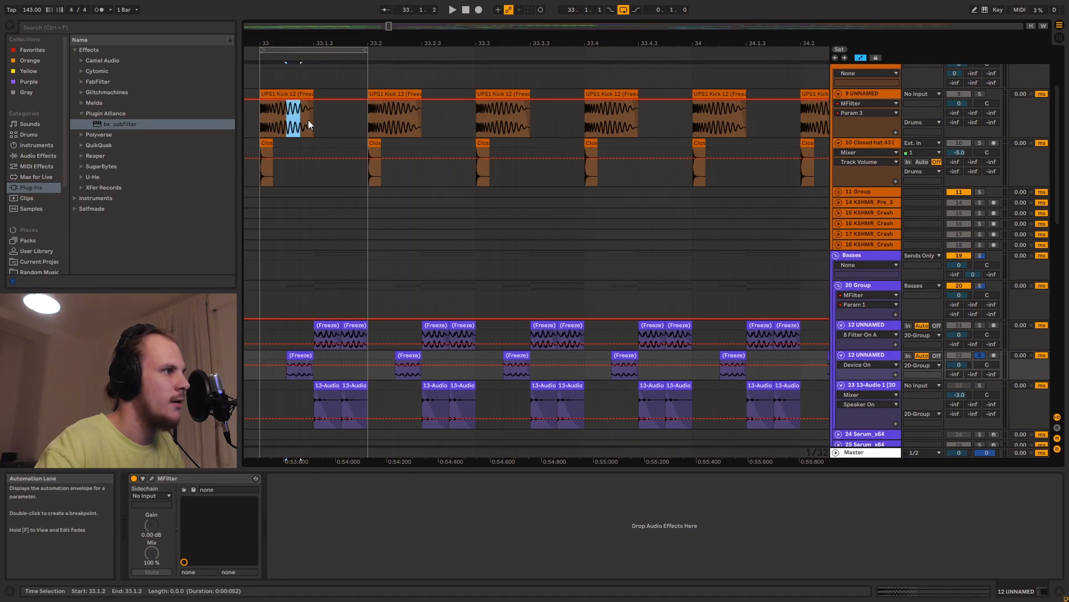
left_click(298, 356)
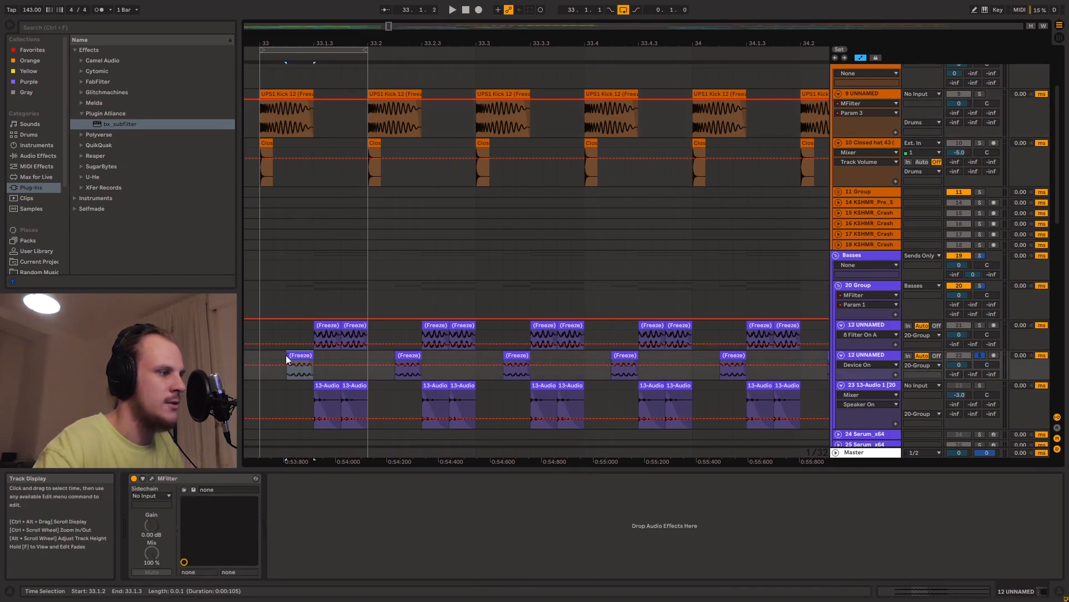
left_click(864, 353)
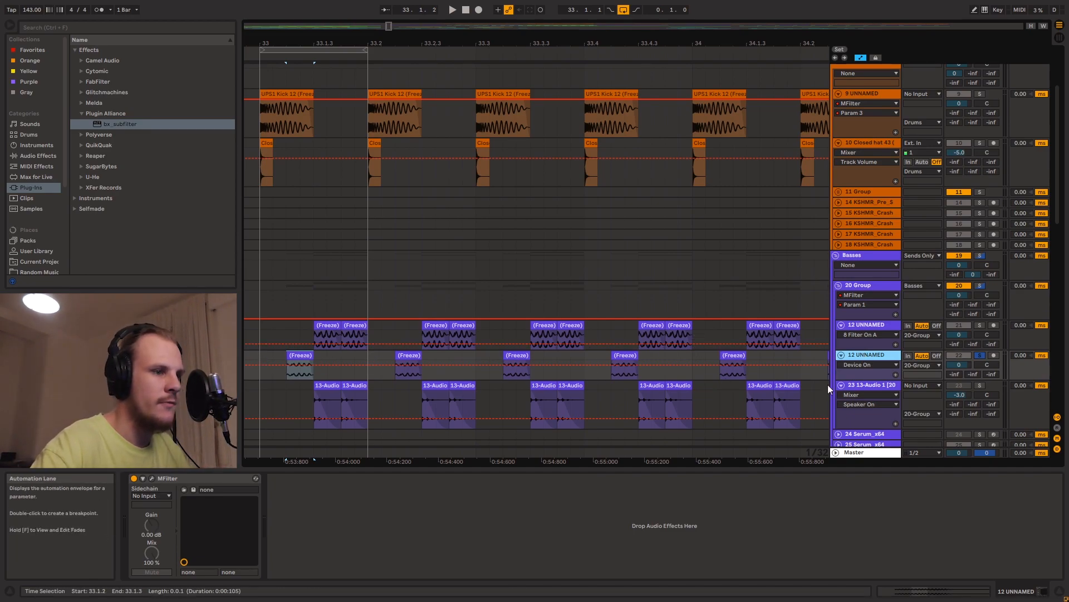
Solo the 13-Audio 1 bass track, select its clip at 33.1.3, and play the loop
left_click(869, 385)
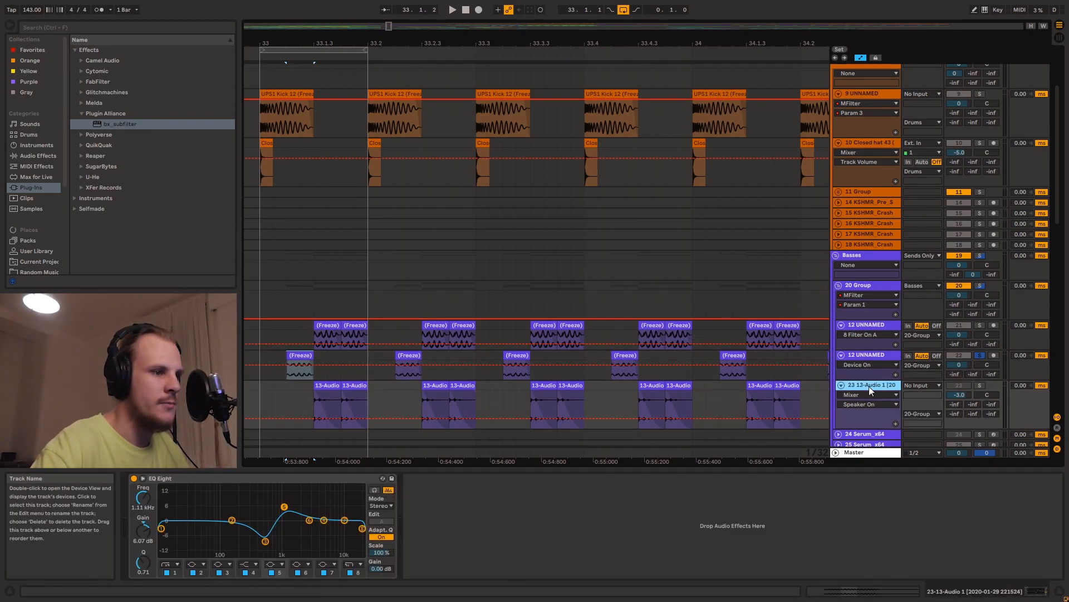
left_click(979, 385)
left_click(321, 386)
key("space")
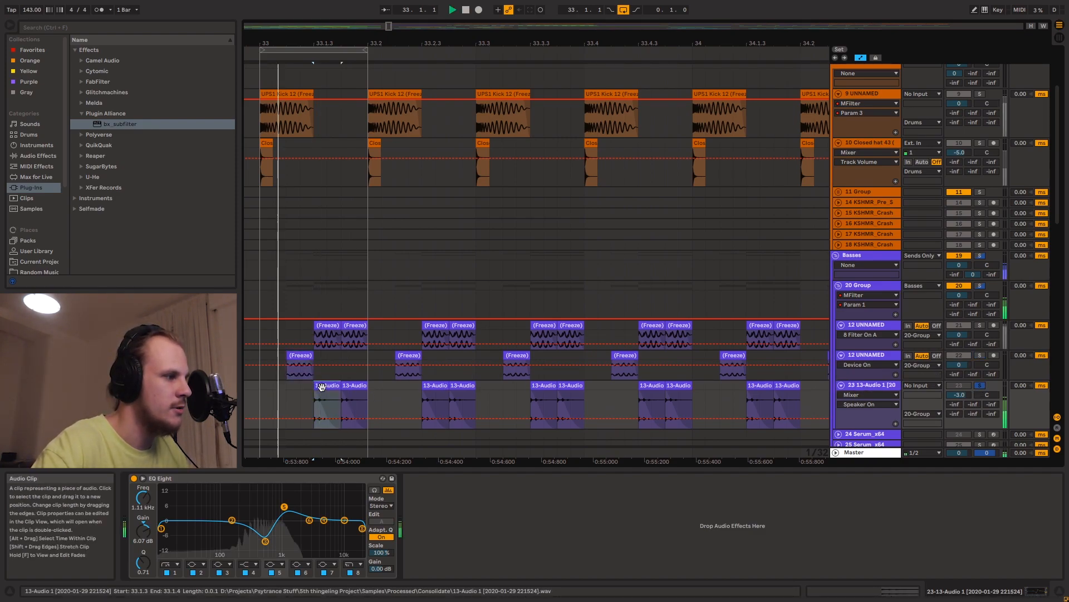
Fold the three bass tracks and show the device chain of 20 Group
left_click(841, 355)
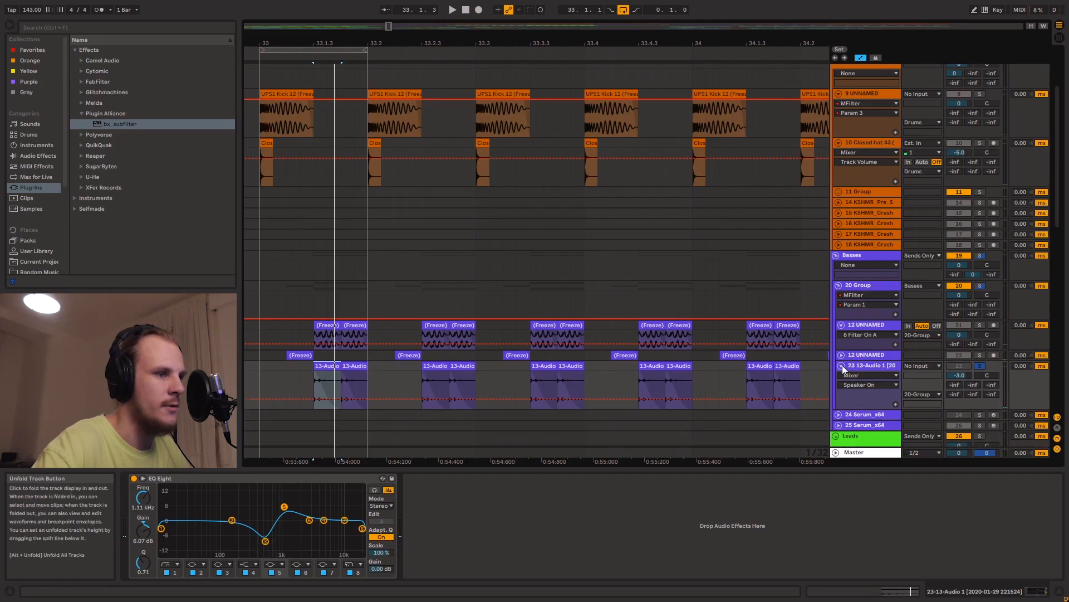
left_click(841, 366)
left_click(840, 324)
left_click(857, 285)
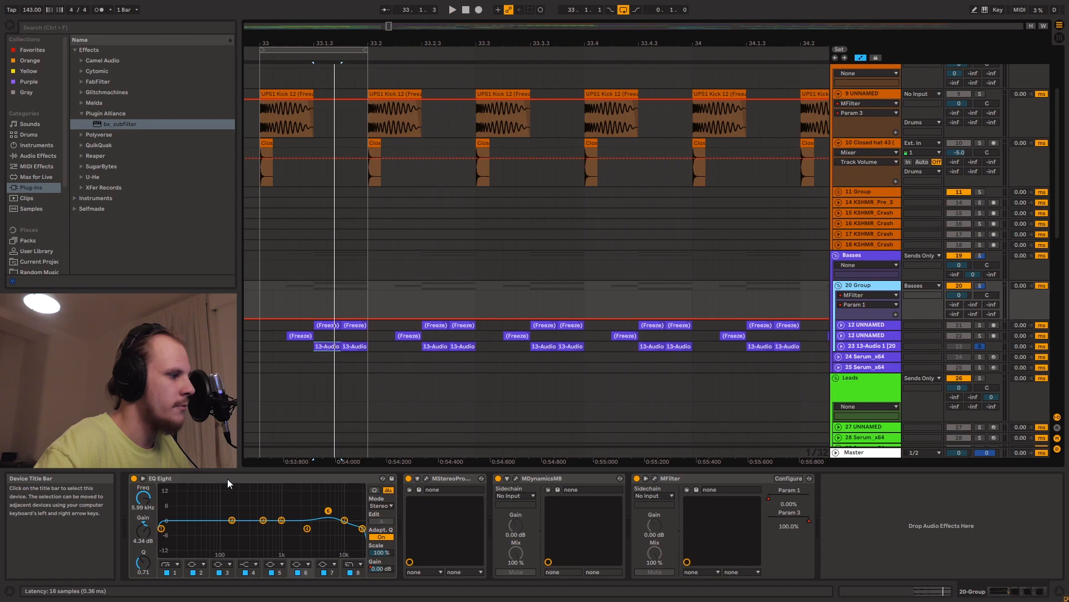
Clear the solo on the 13-Audio 1 track and play all of 20 Group with its EQ Eight spectrum in view
left_click(159, 479)
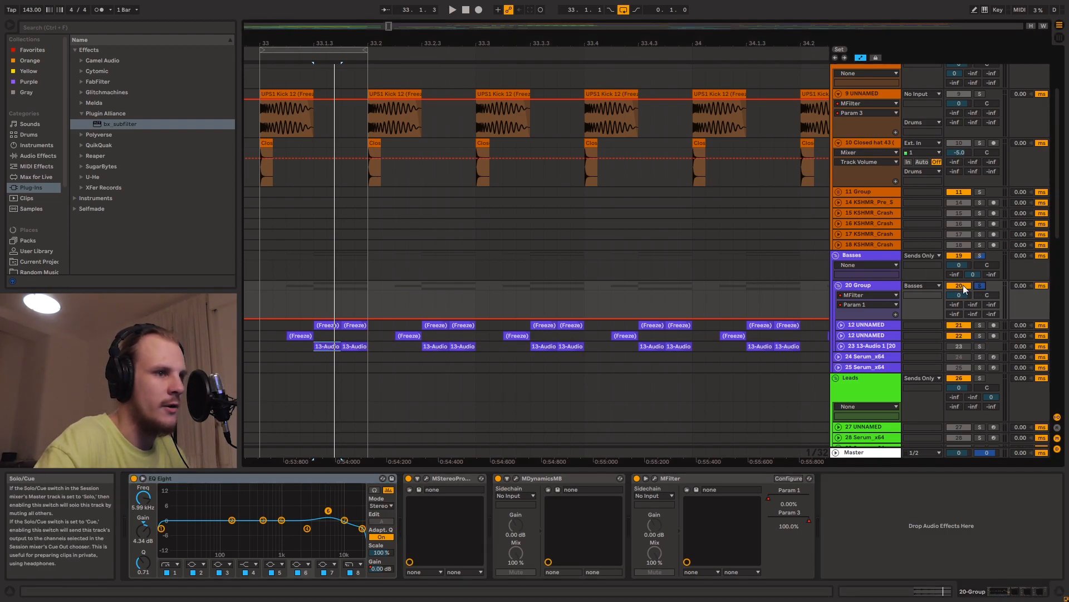
left_click(316, 281)
key("space")
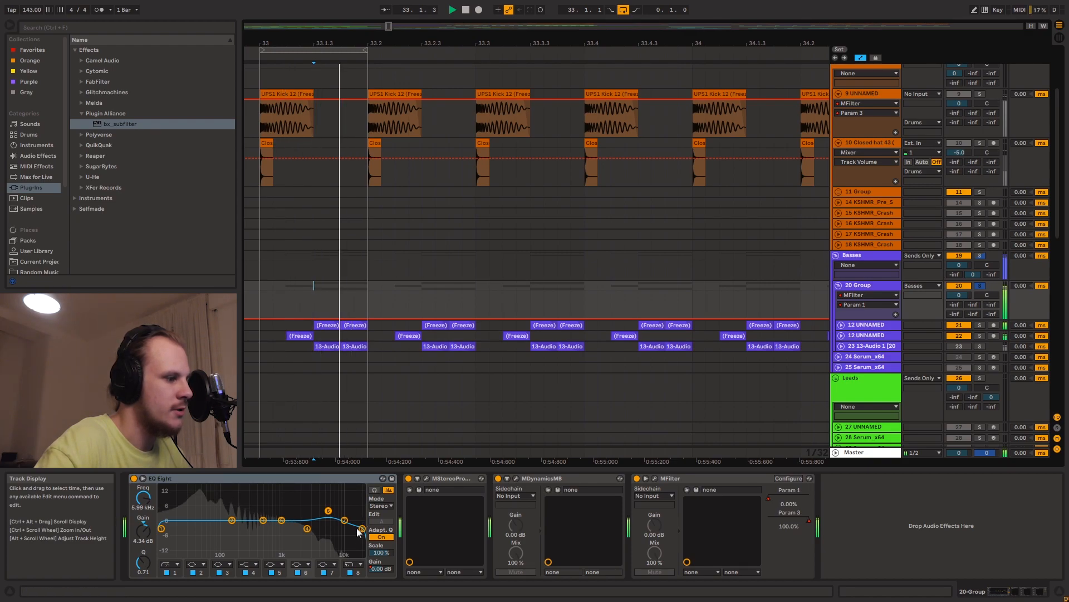
key("space")
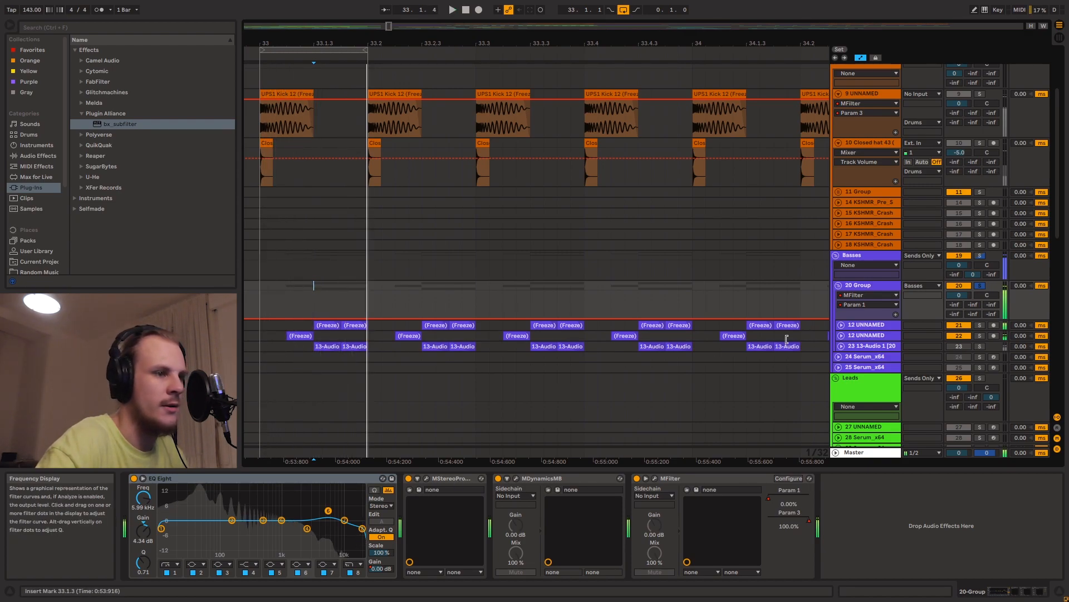
left_click(859, 285)
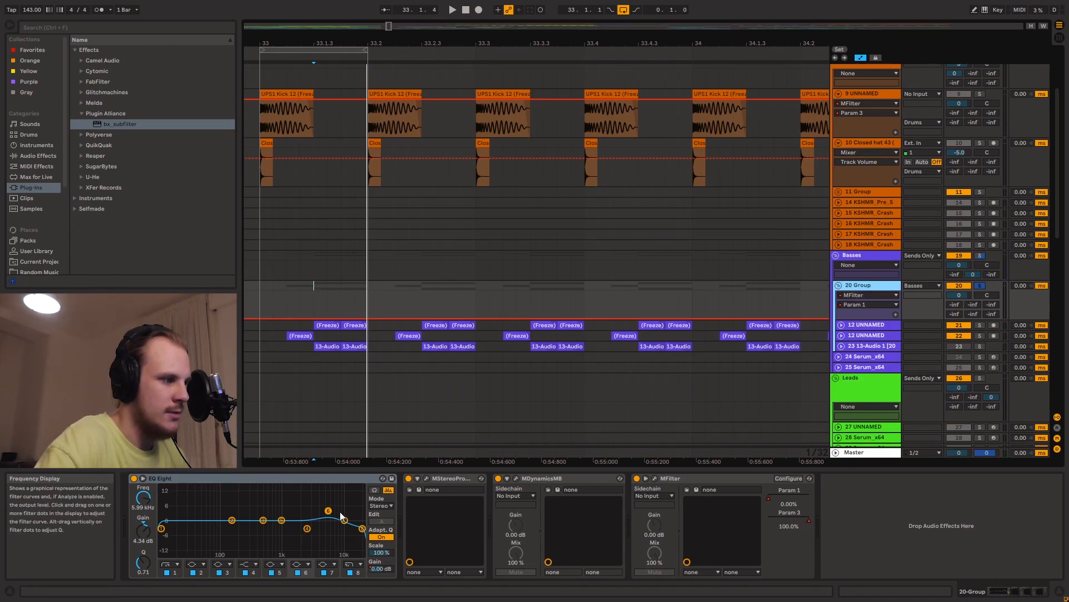
Open the MStereoProcessor plugin window of 20 Group and reposition it over the arrangement
left_click(427, 478)
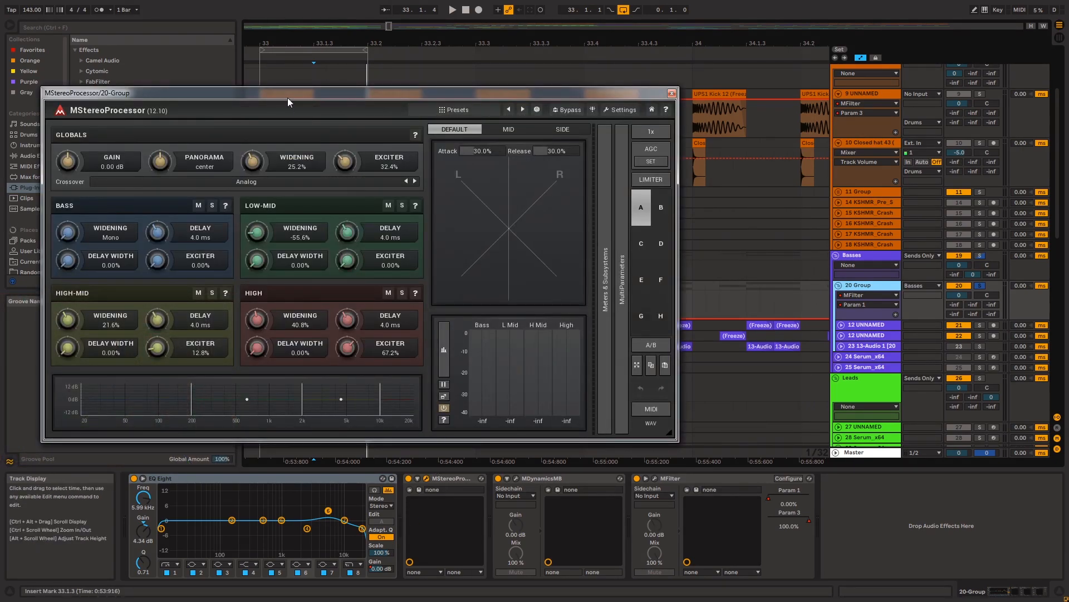
left_click_drag(287, 98, 299, 98)
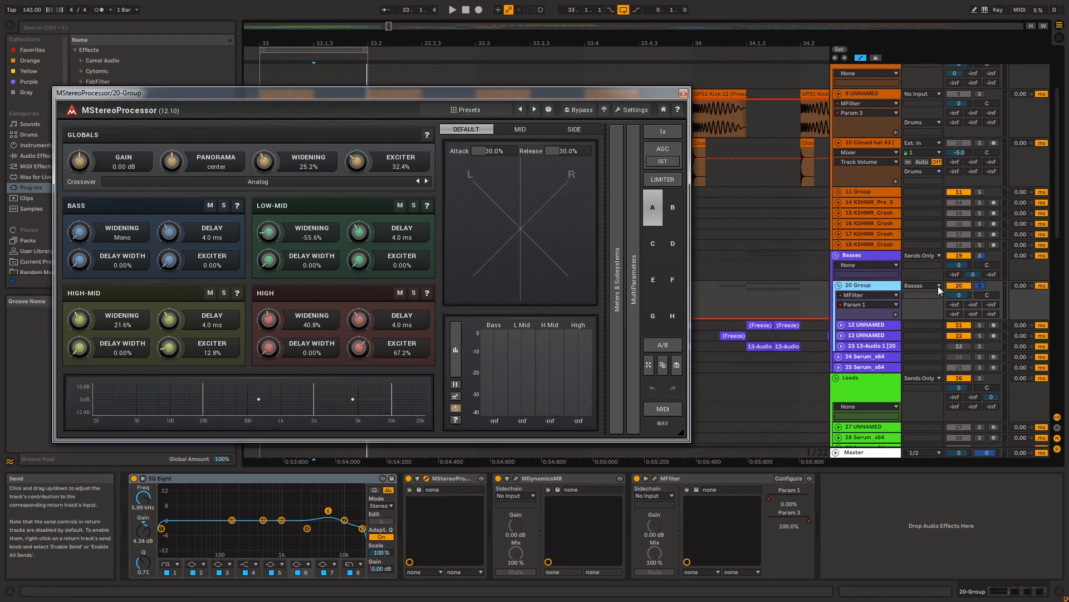
left_click_drag(459, 94, 467, 105)
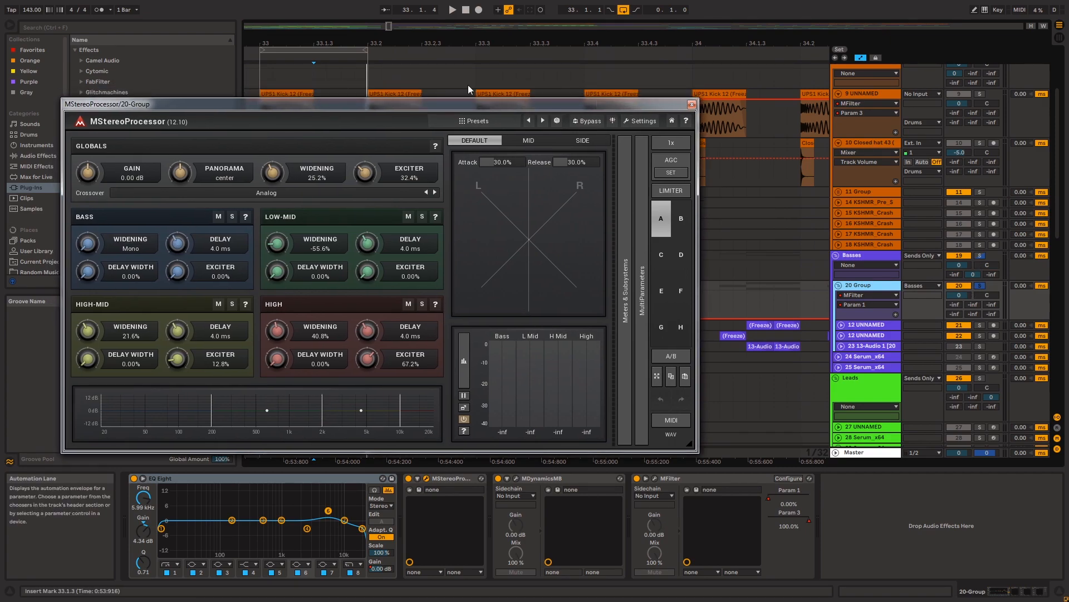
left_click(265, 75)
key("space")
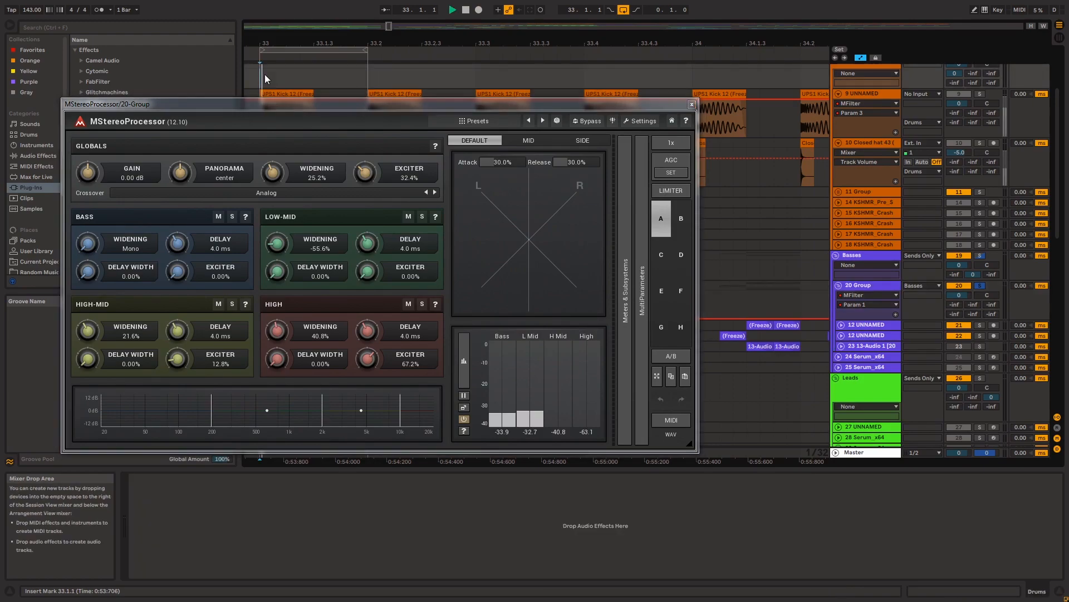
left_click(691, 104)
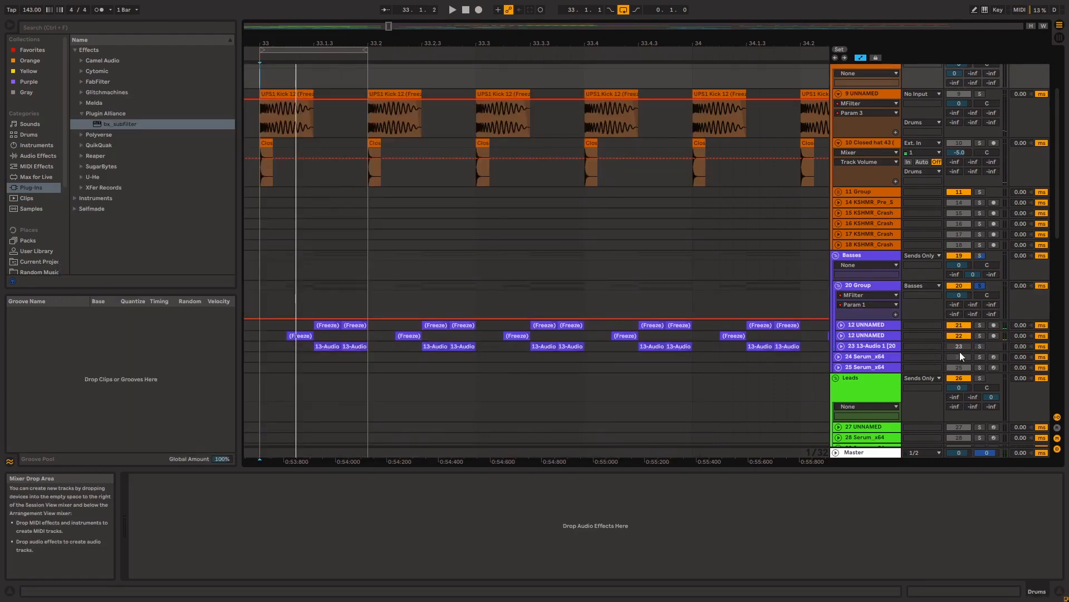
left_click(869, 285)
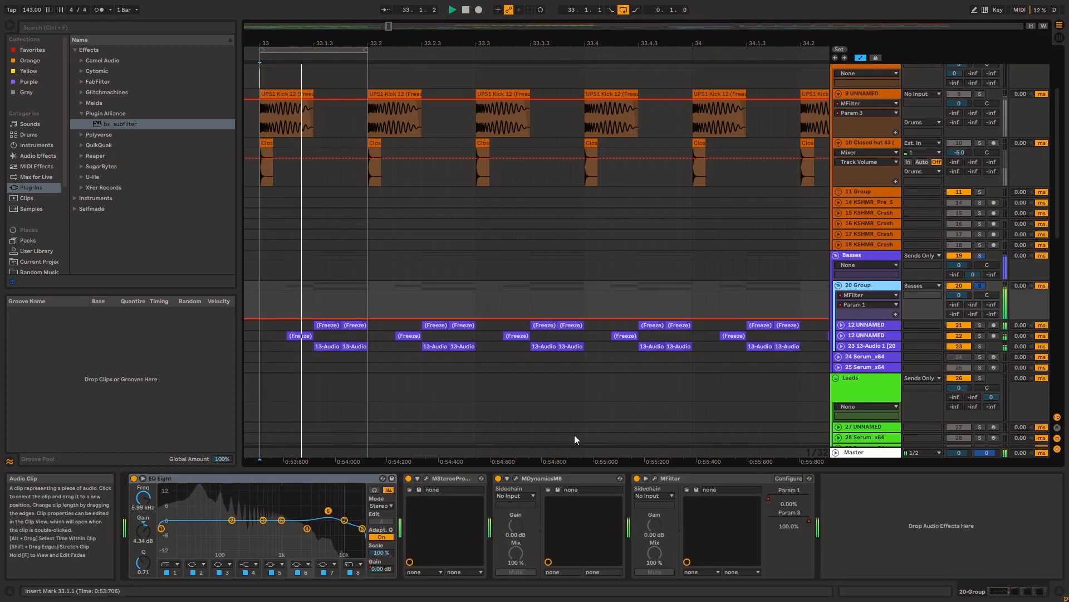
left_click(426, 479)
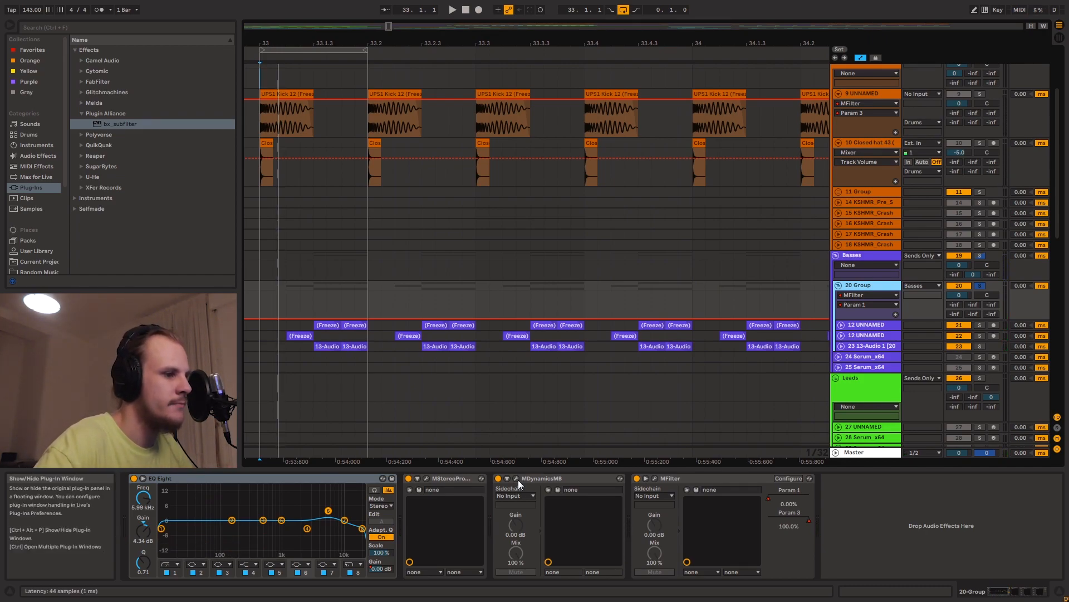
Open the MDynamicsMB window of 20 Group, reposition it over the arrangement, and play the loop from 33.1.1
left_click(518, 477)
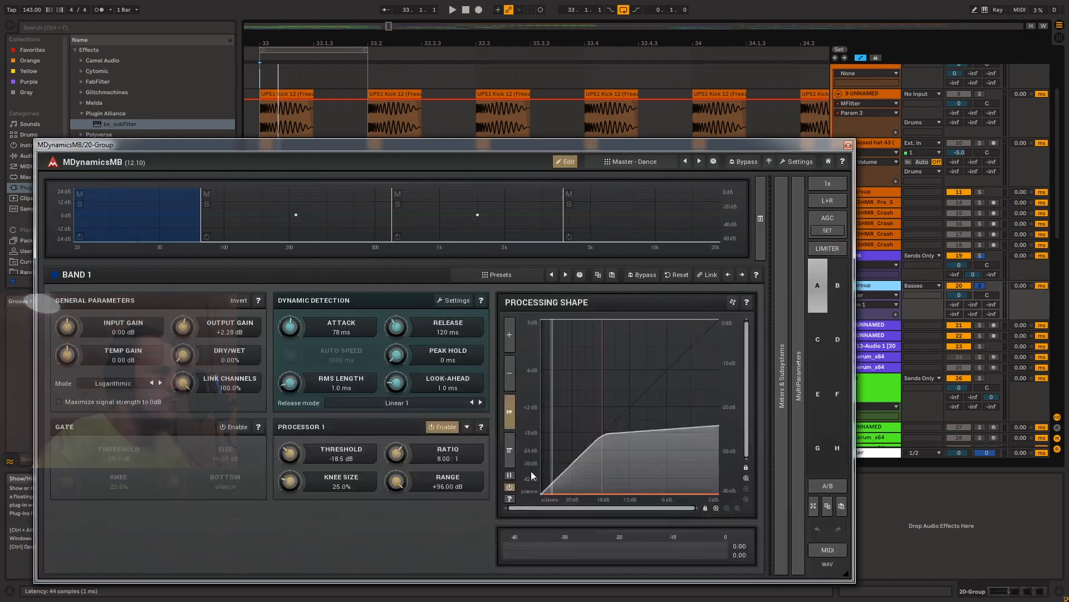
left_click_drag(389, 149, 410, 105)
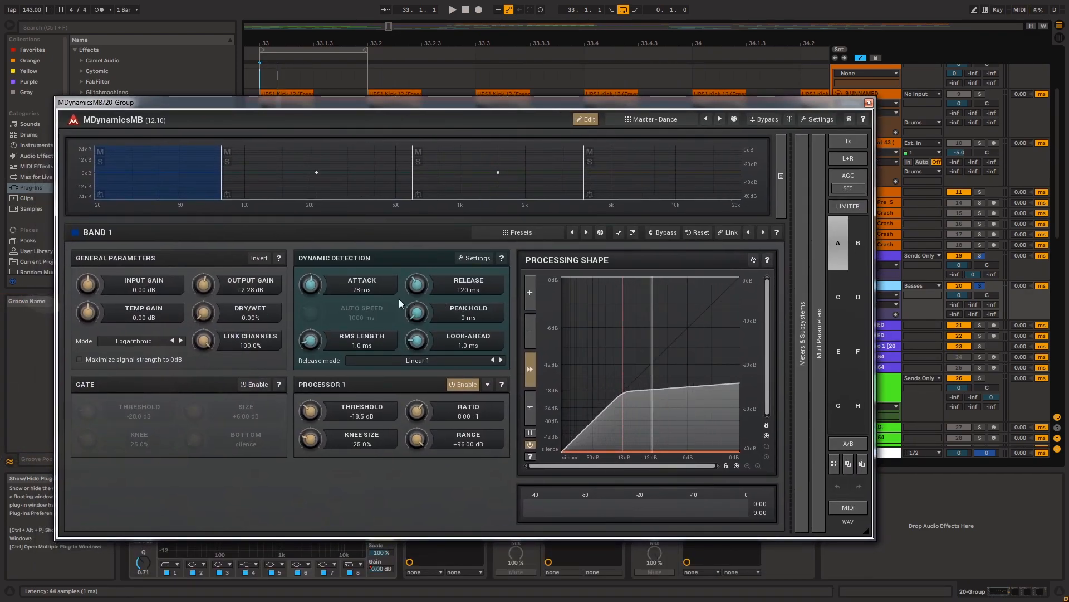
left_click(270, 89)
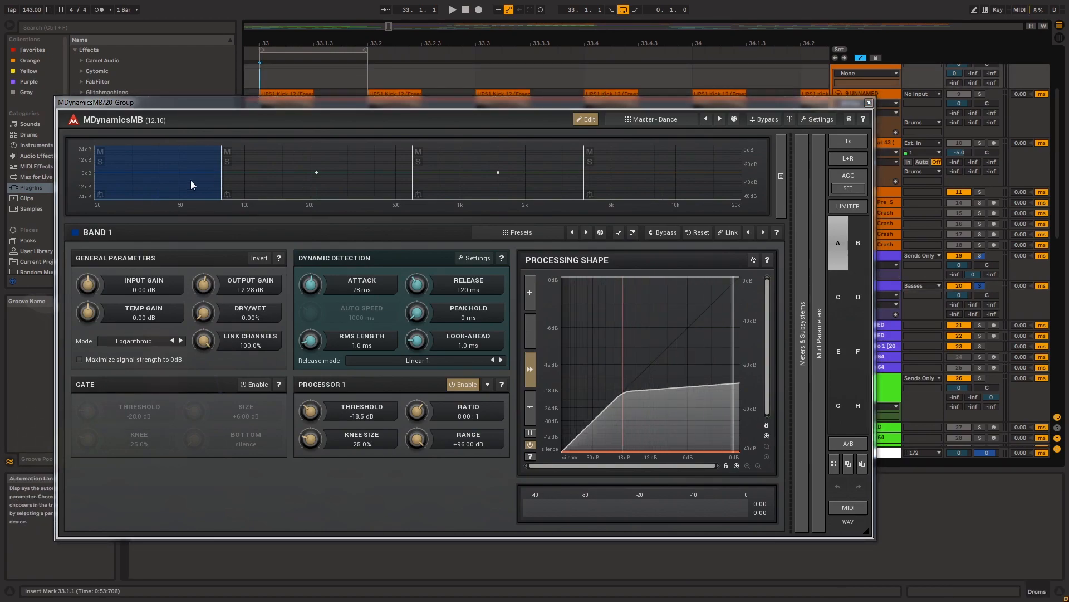
key("space")
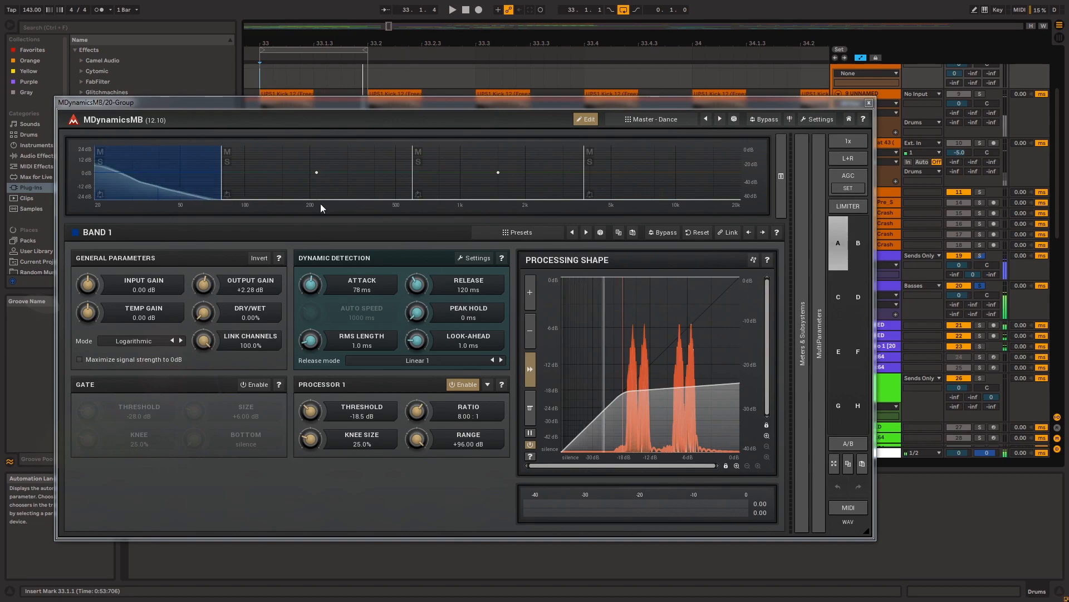
key("space")
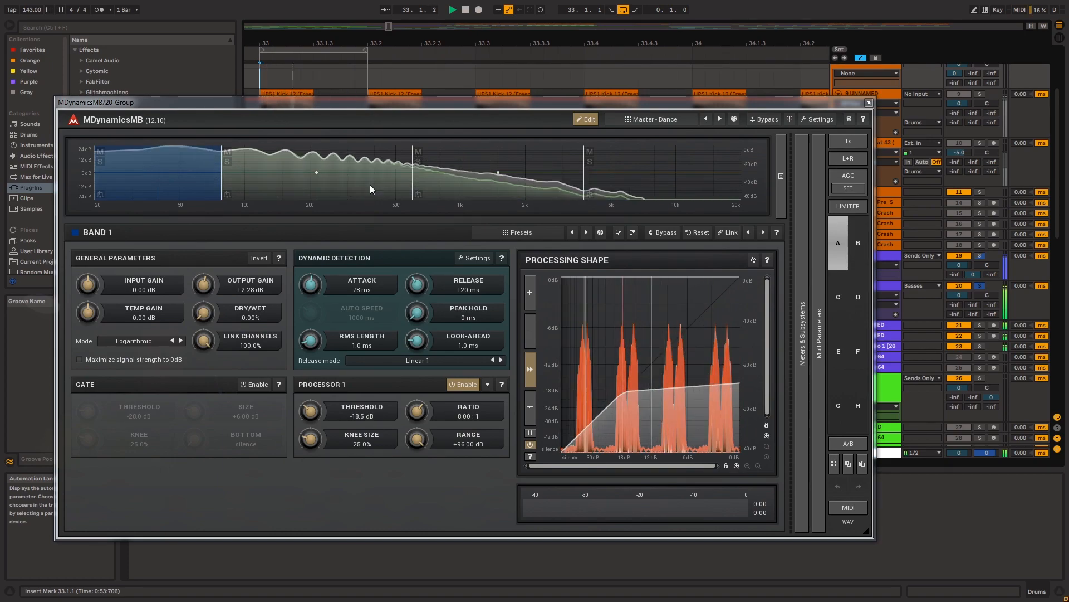
Audition bands 2, 3 and 4 of MDynamicsMB one at a time by soloing each in turn
left_click(227, 162)
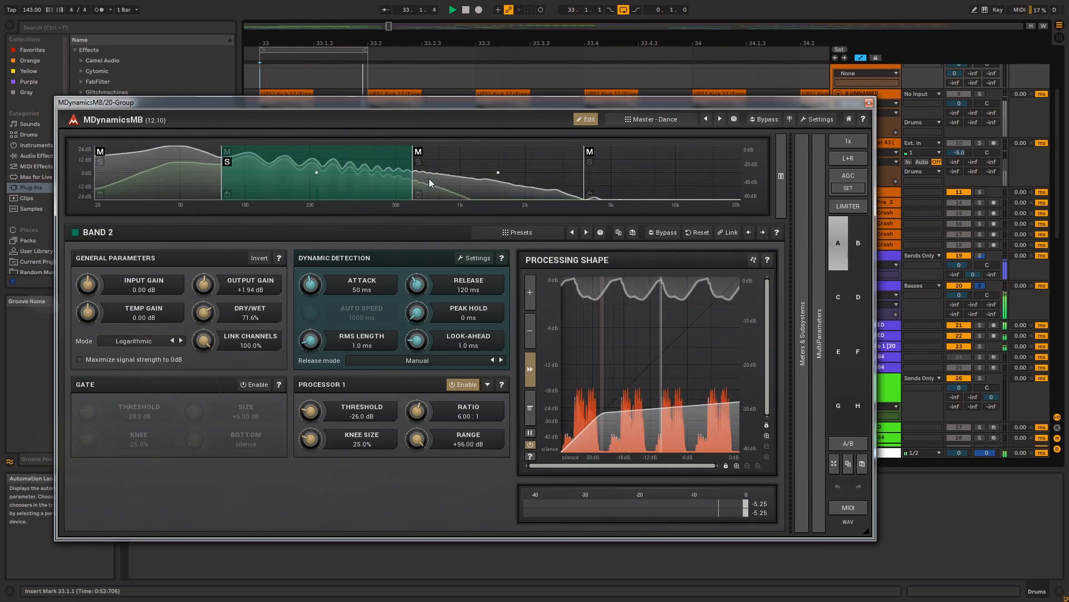
left_click(419, 162)
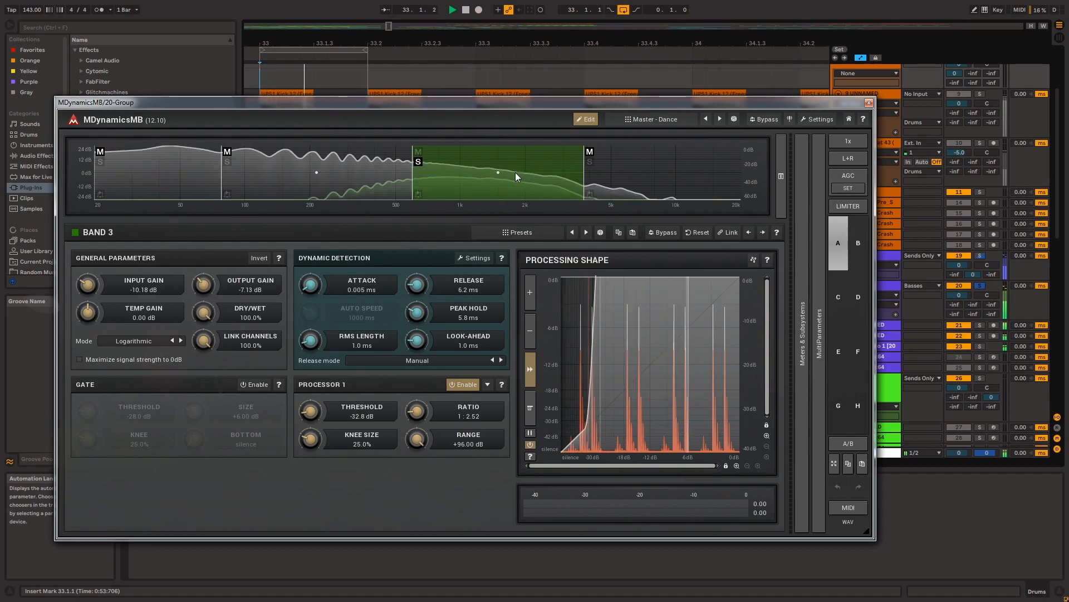
left_click(590, 166)
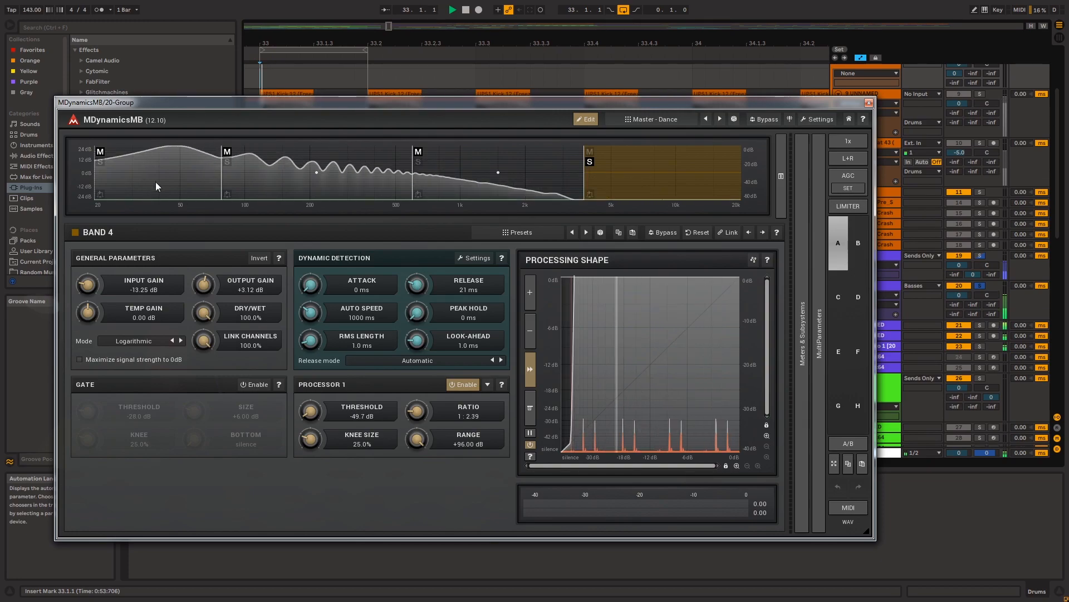
Clear the band solo in MDynamicsMB and examine the compression settings of bands 1, 2 and 3 during playback
left_click(177, 188)
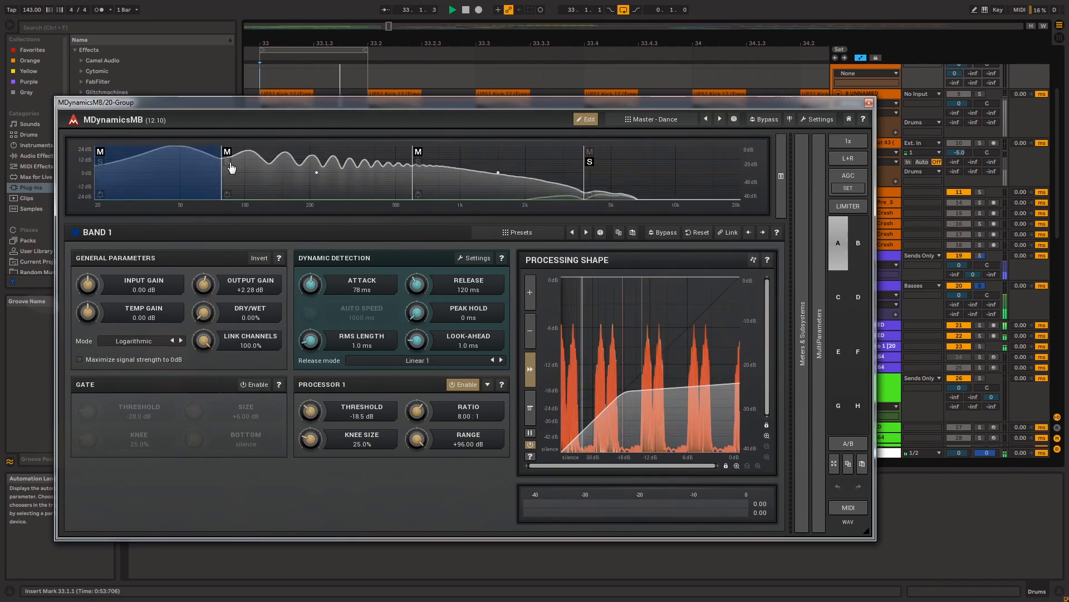
left_click(591, 162)
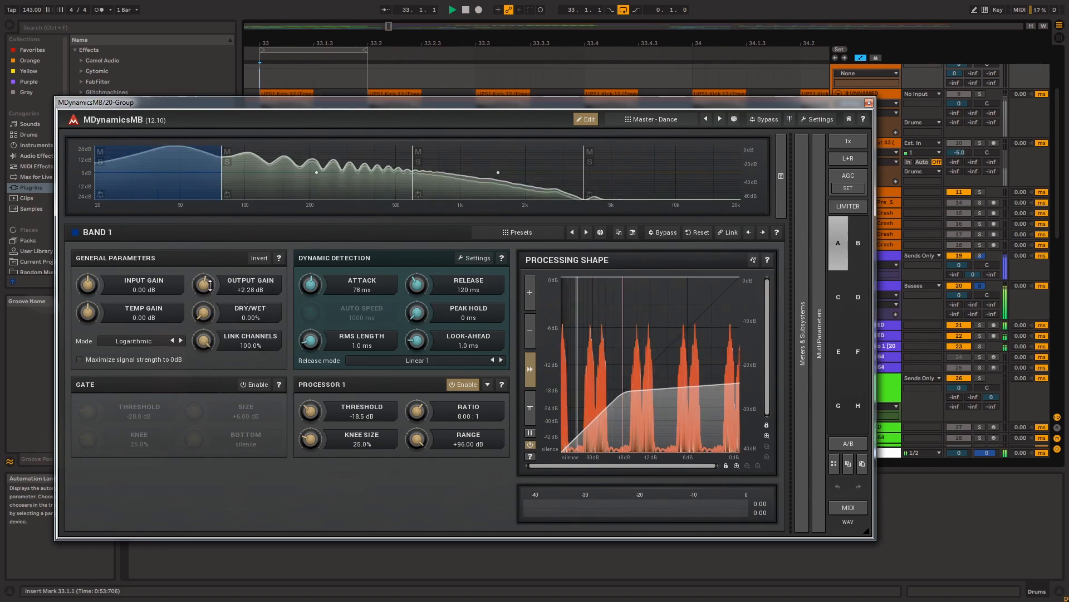
left_click(274, 182)
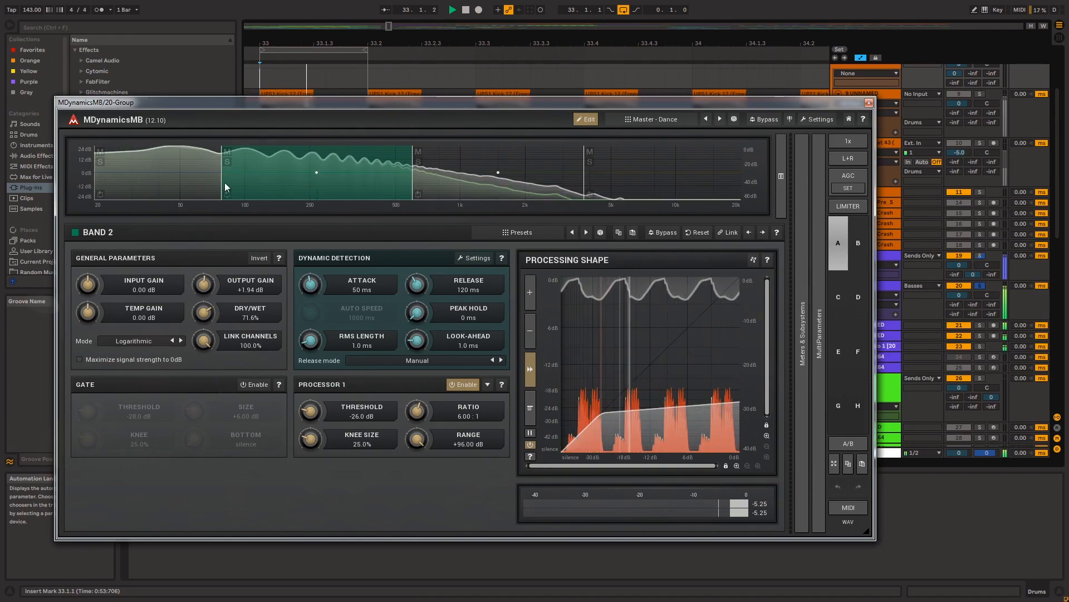
left_click(440, 181)
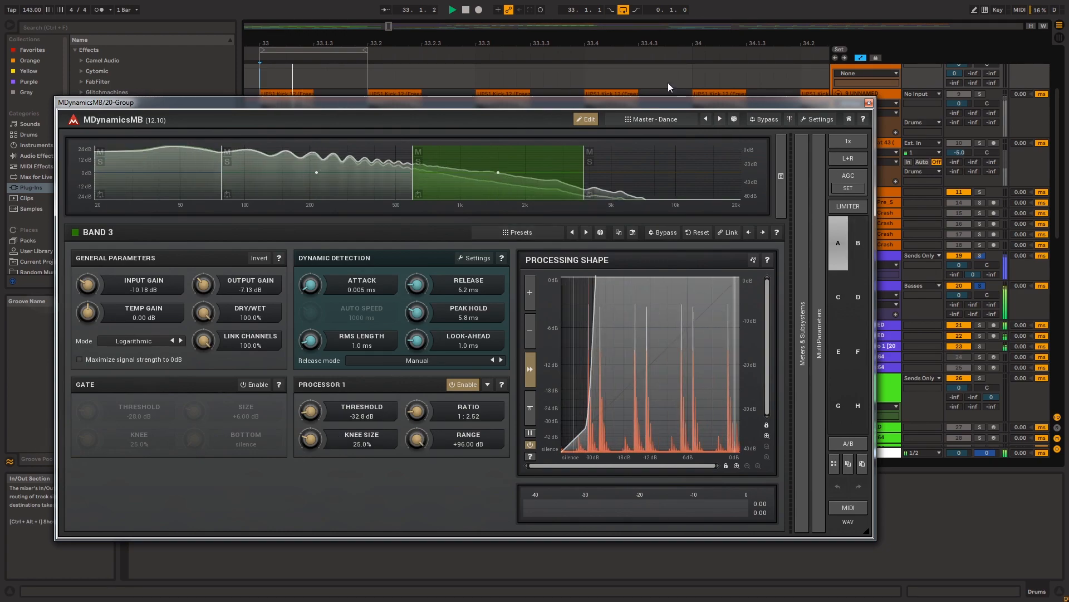
Clear the solo on 20 Group, close the MDynamicsMB window, and show the group's device chain
left_click_drag(653, 105, 642, 103)
left_click(979, 285)
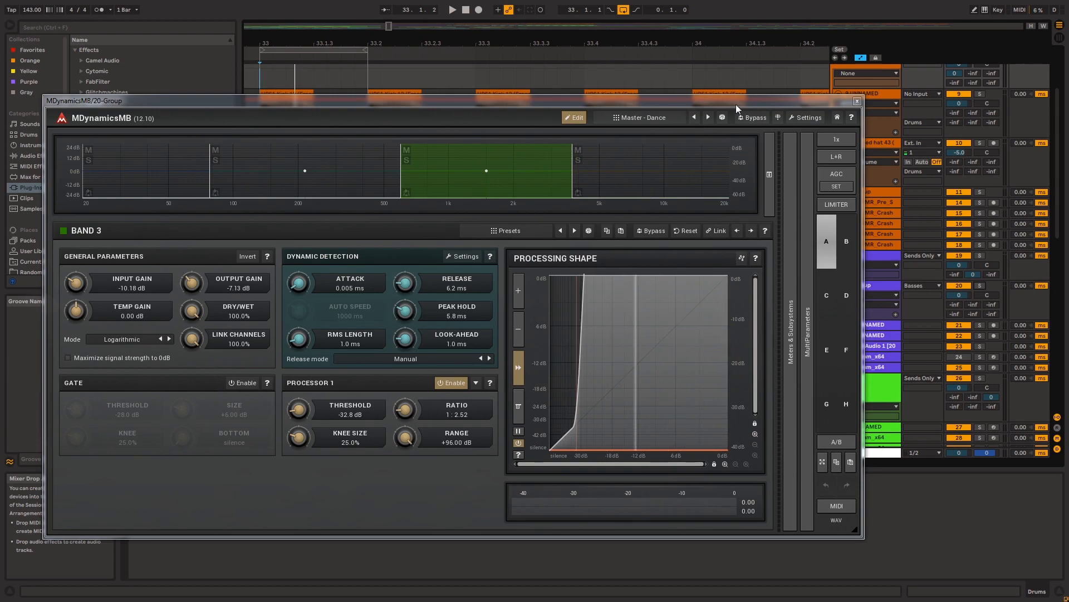
left_click(857, 102)
left_click(859, 286)
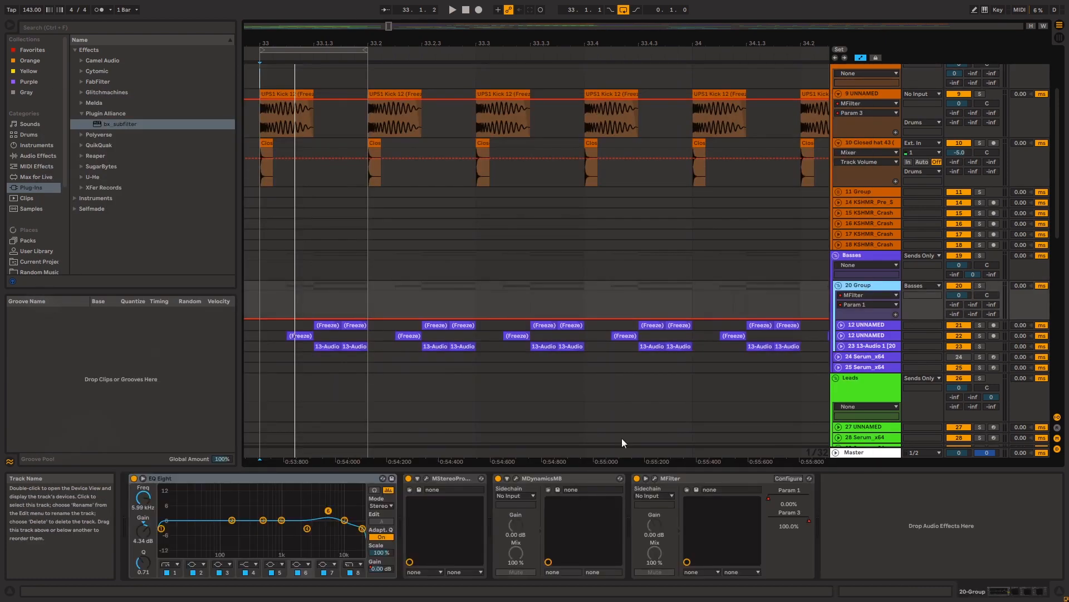
Compare the mix with MDynamicsMB on 20 Group switched off and on during loop playback, leaving it enabled
left_click(498, 478)
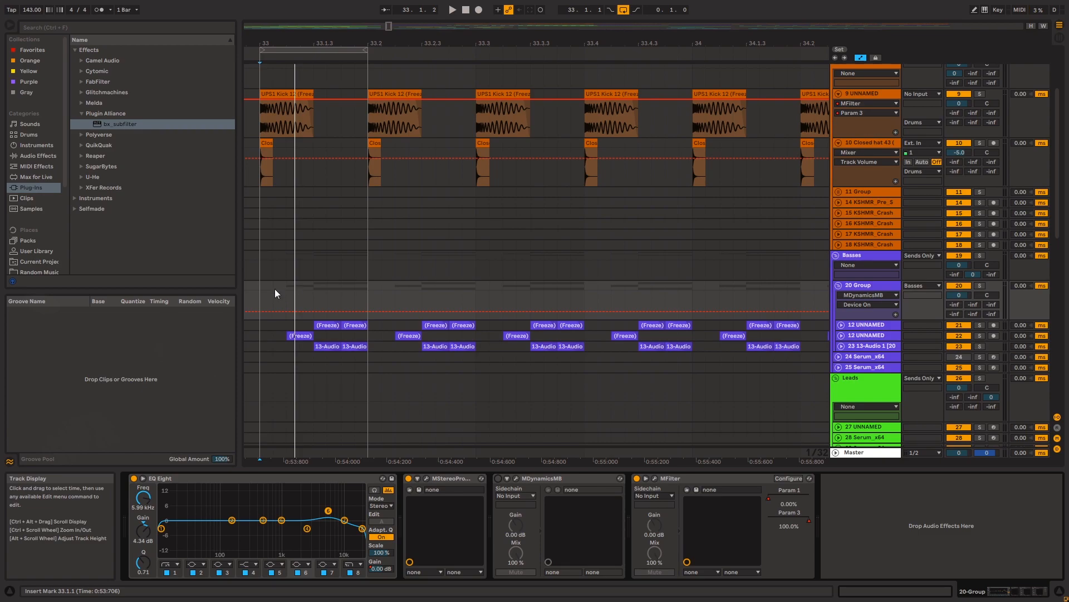
key("space")
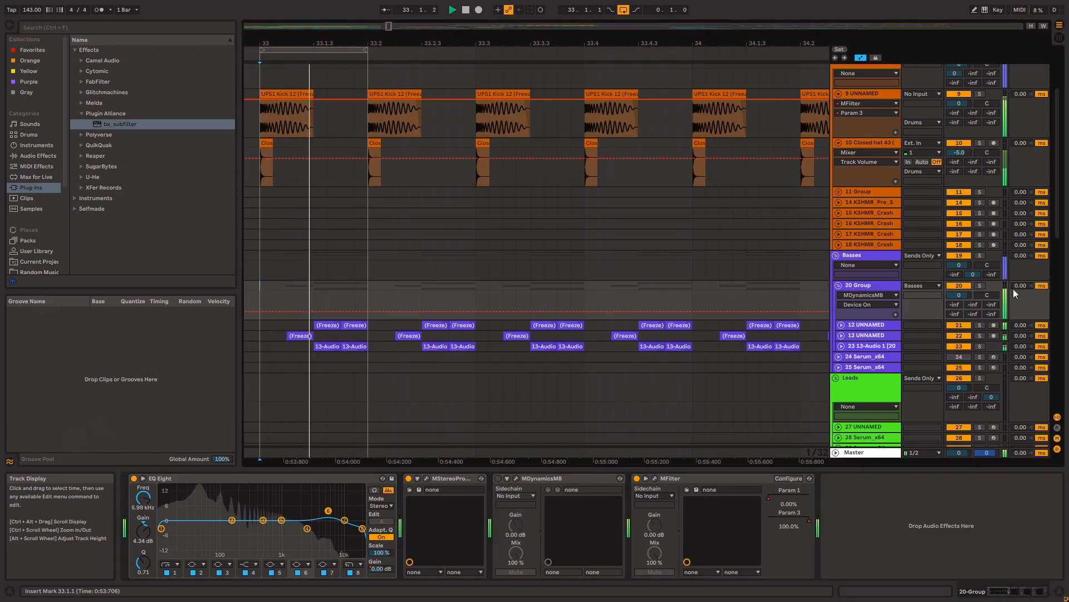
left_click(499, 478)
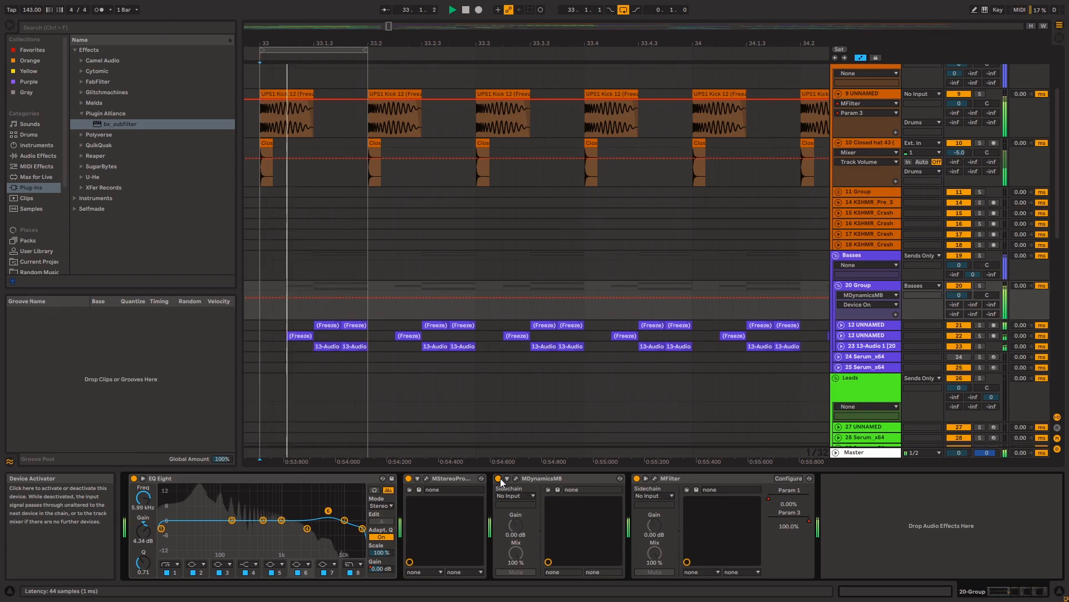
left_click(499, 478)
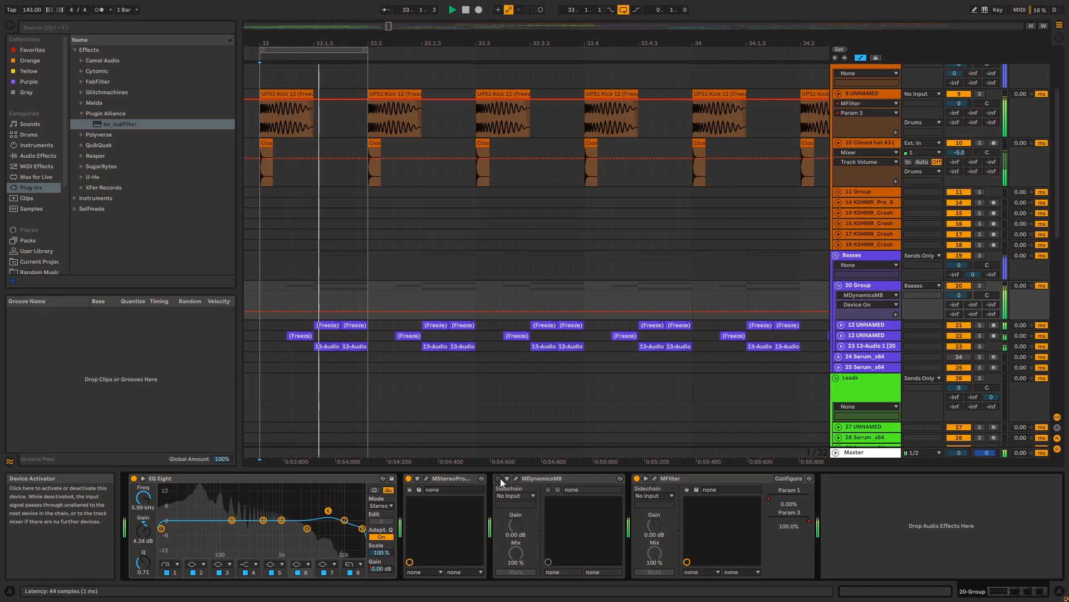
left_click(499, 477)
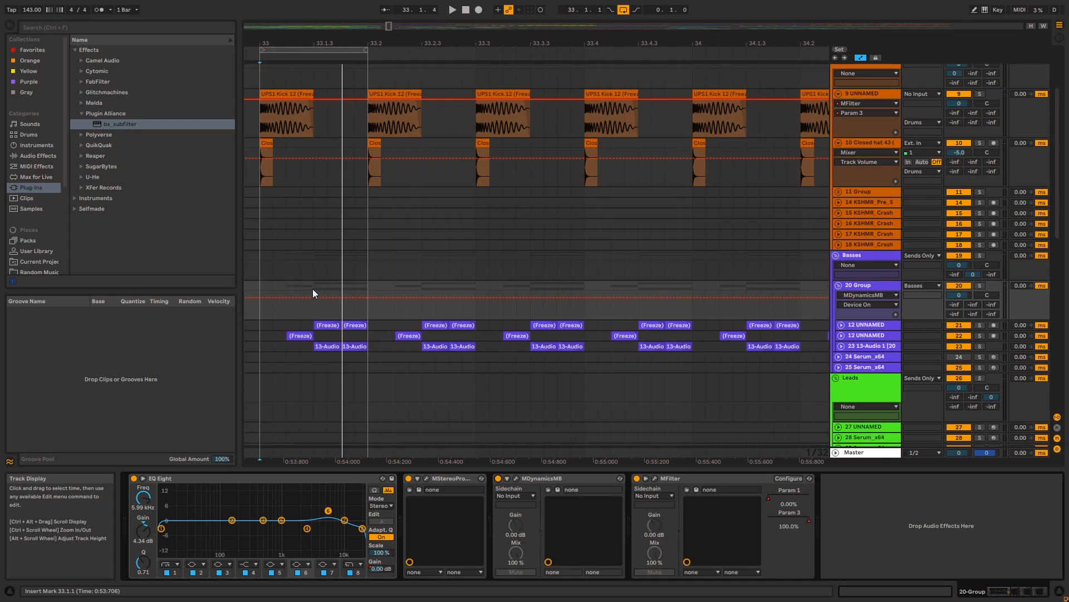
key("space")
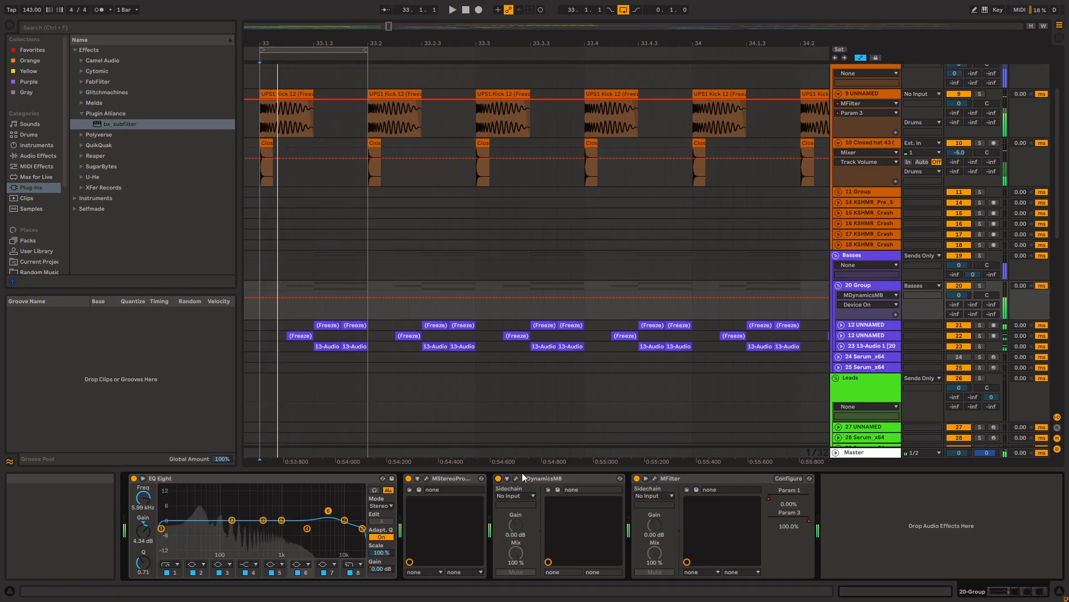
Reopen the MDynamicsMB window to view band 3 once more, close it, and select 20 Group
left_click(515, 478)
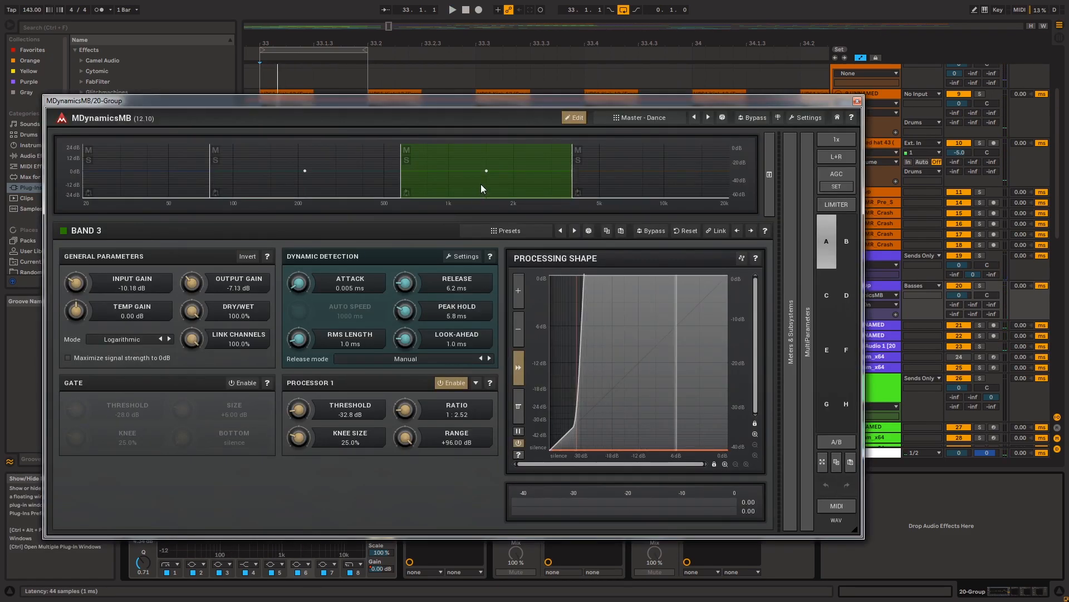
left_click(857, 101)
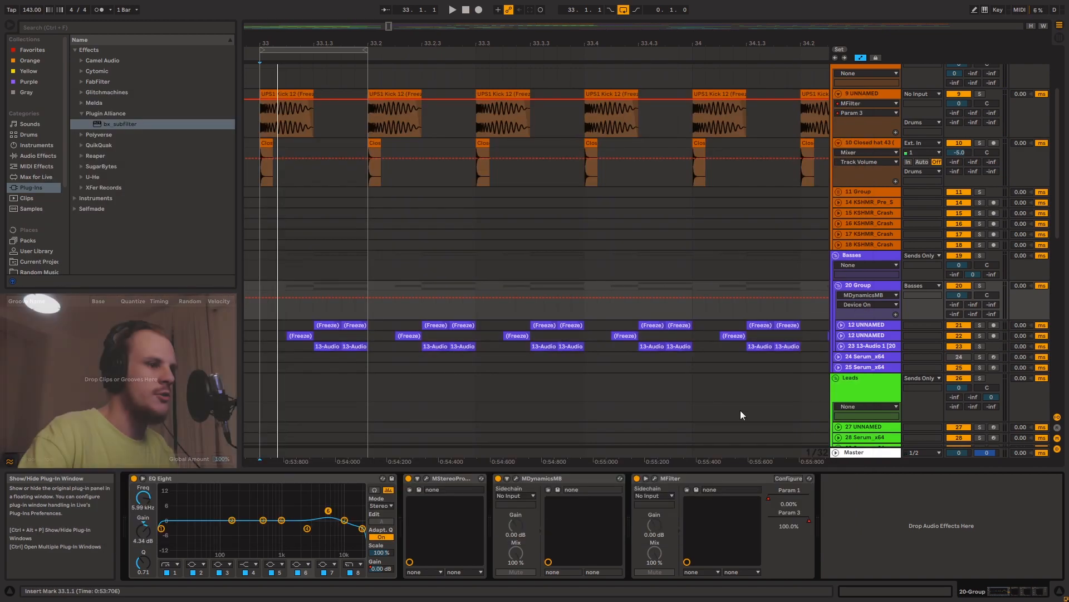
left_click(858, 286)
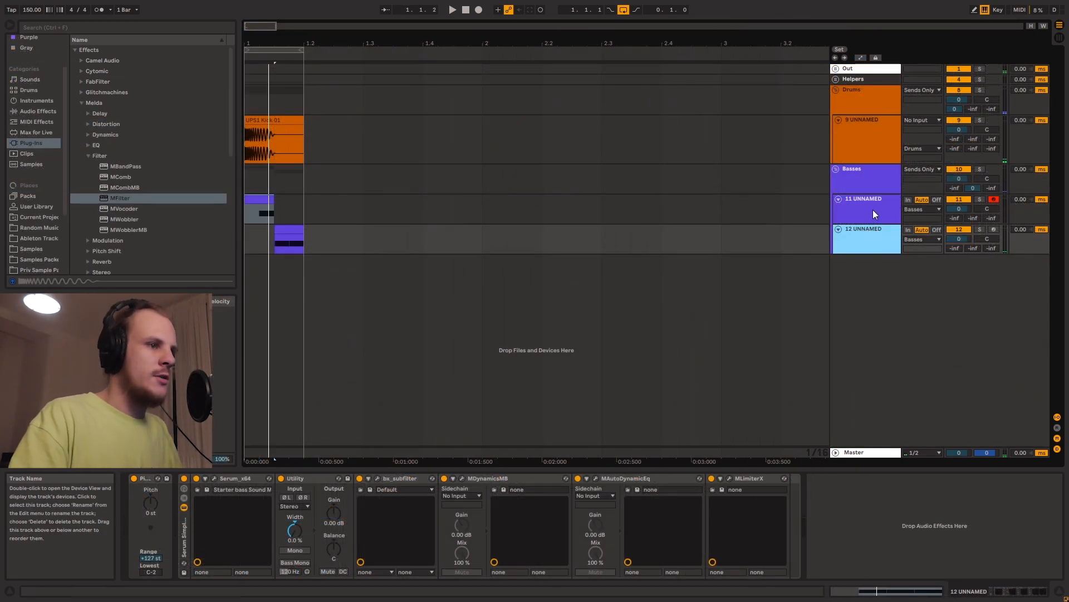
Group the 11 UNNAMED and 12 UNNAMED bass tracks in the 150 BPM project
left_click(873, 214)
key("ctrl+g")
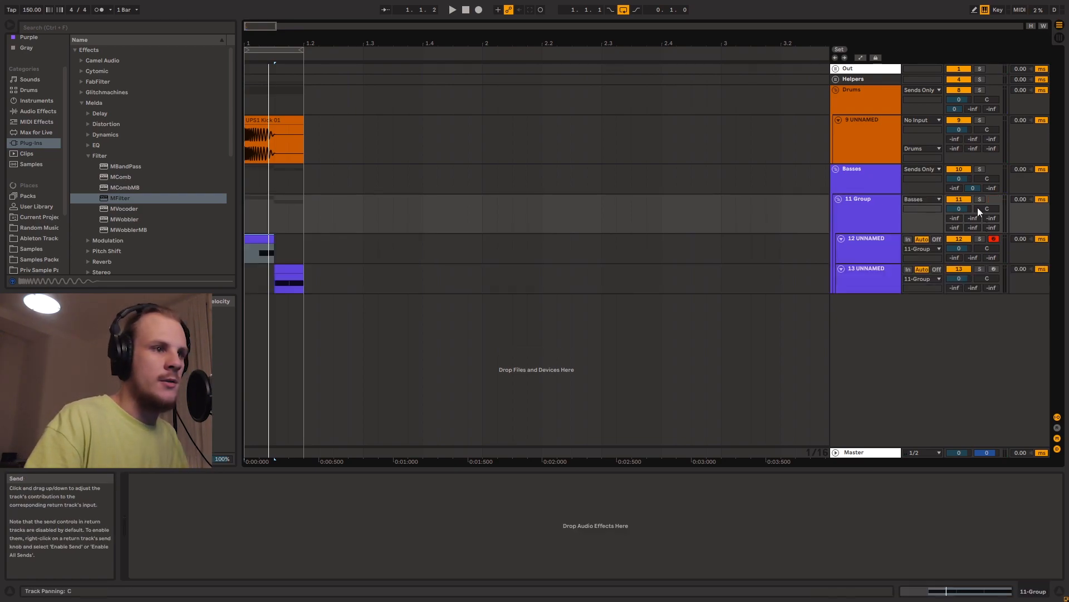
Play 11 Group soloed from 1.1.1, and clear its solo to hear it together with the kick
left_click(246, 198)
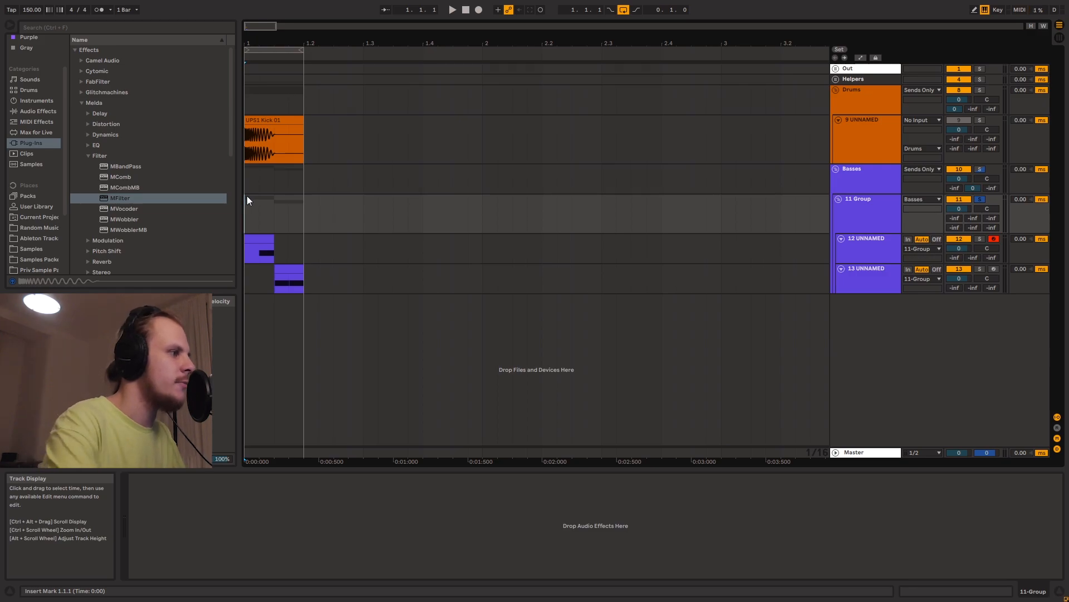
key("space")
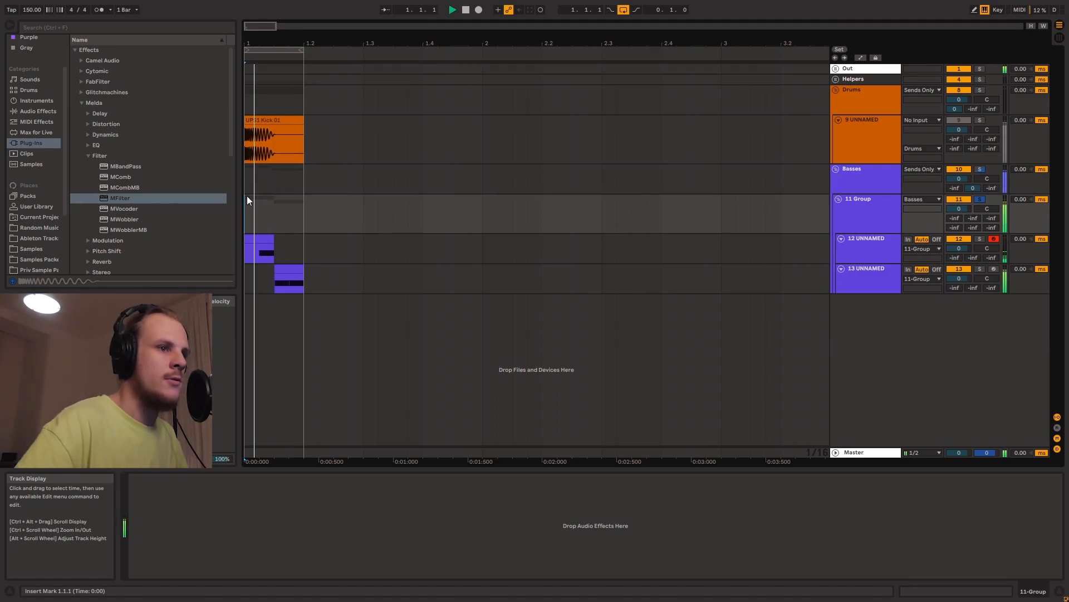
left_click(978, 199)
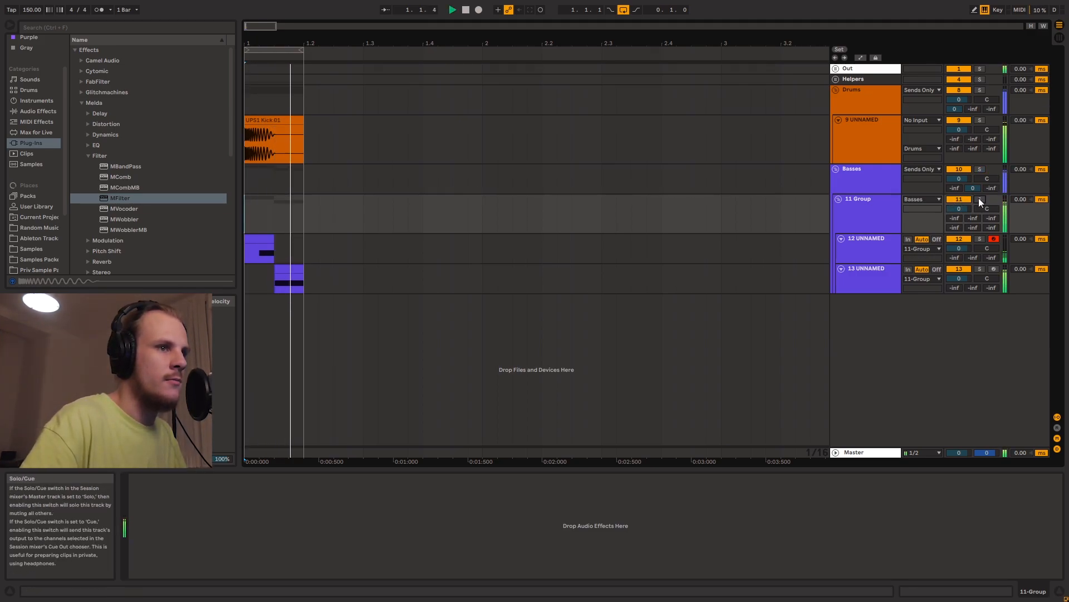
key("space")
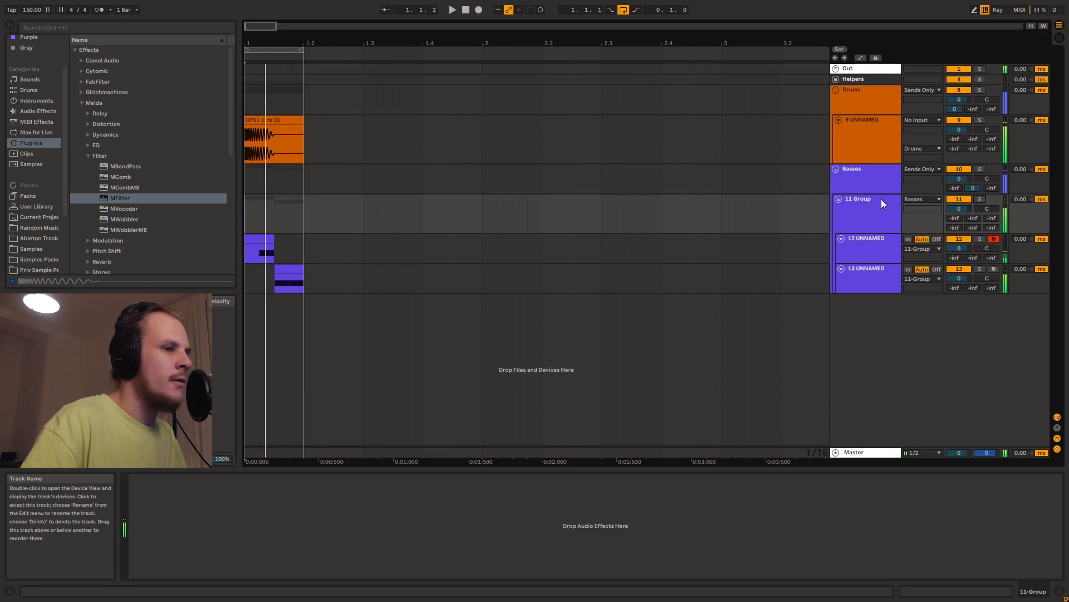
Solo 11 Group and add Melda's MDynamicsMB plug-in from the Dynamics category to it
left_click(881, 199)
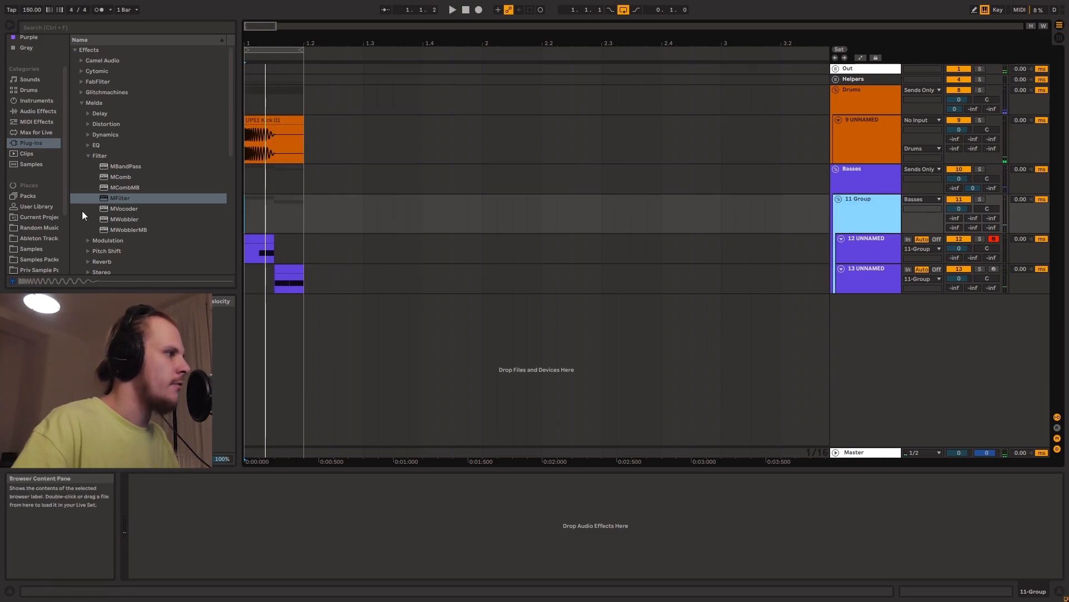
left_click(81, 103)
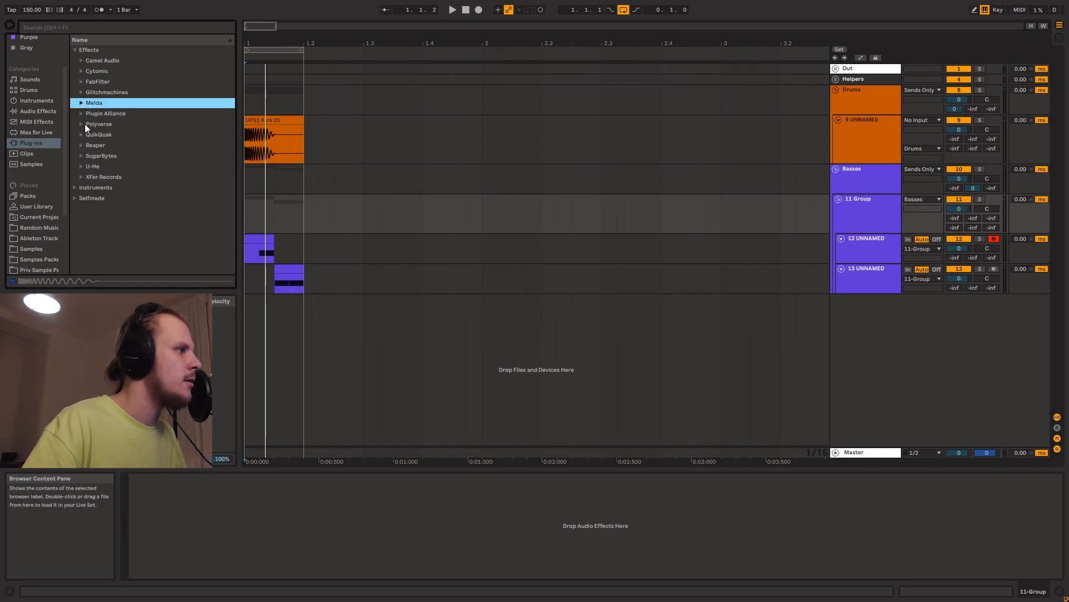
left_click(81, 106)
left_click(87, 155)
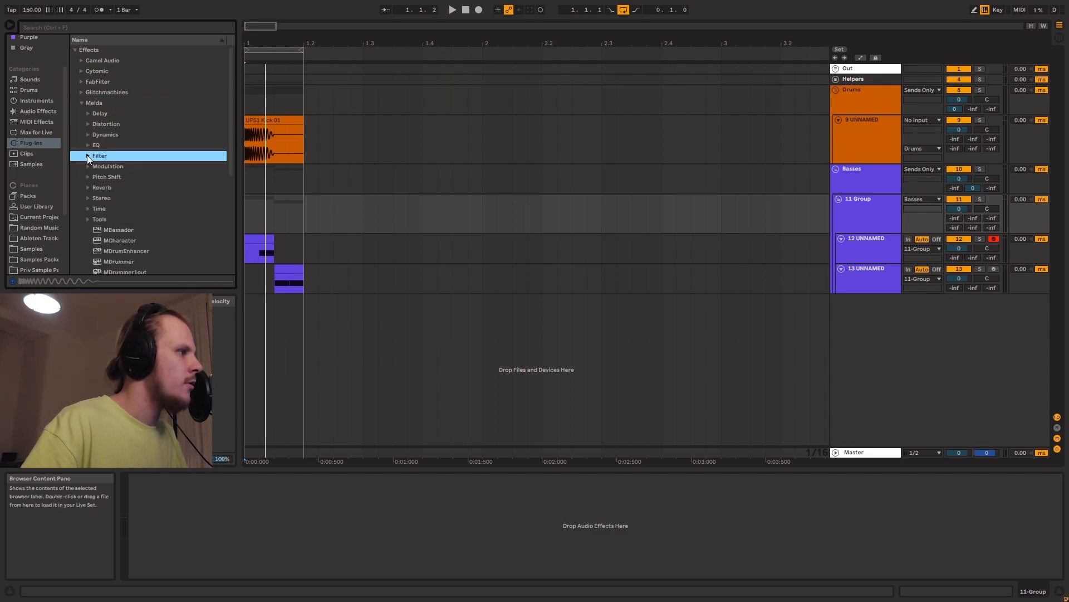
left_click(88, 134)
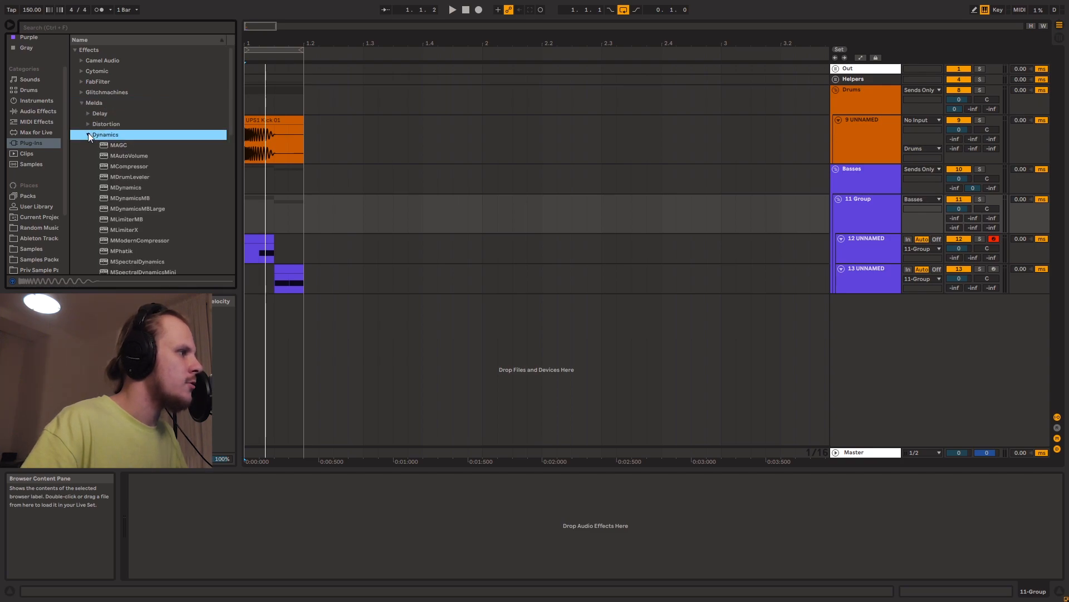
left_click(979, 199)
key("space")
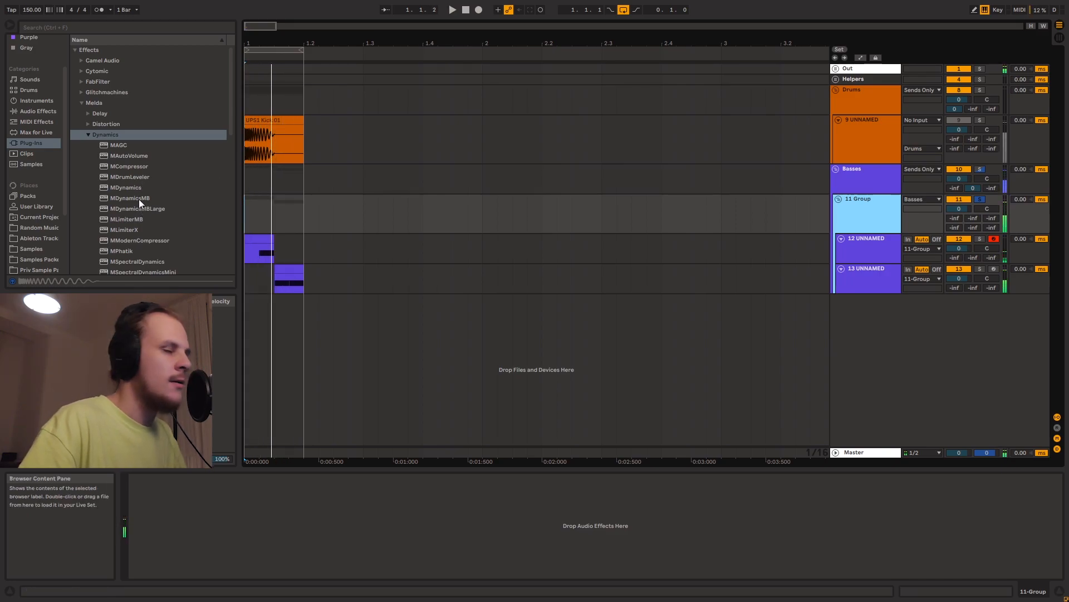
left_click_drag(139, 199, 269, 217)
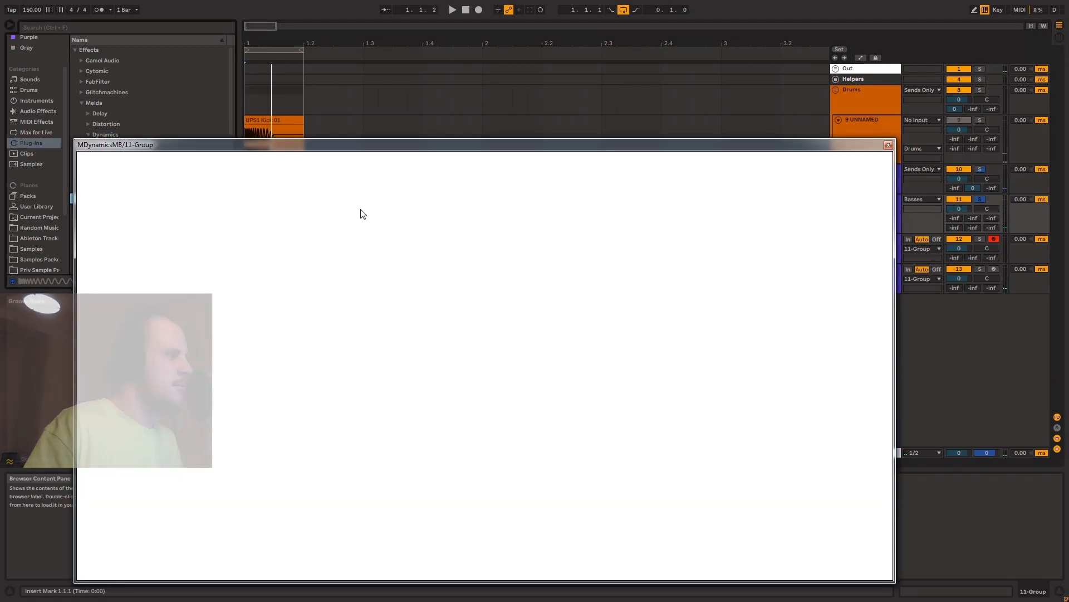
Switch MDynamicsMB to its edit view and look through the settings of bands 1 to 4, ending on band 1
left_click_drag(404, 150, 404, 107)
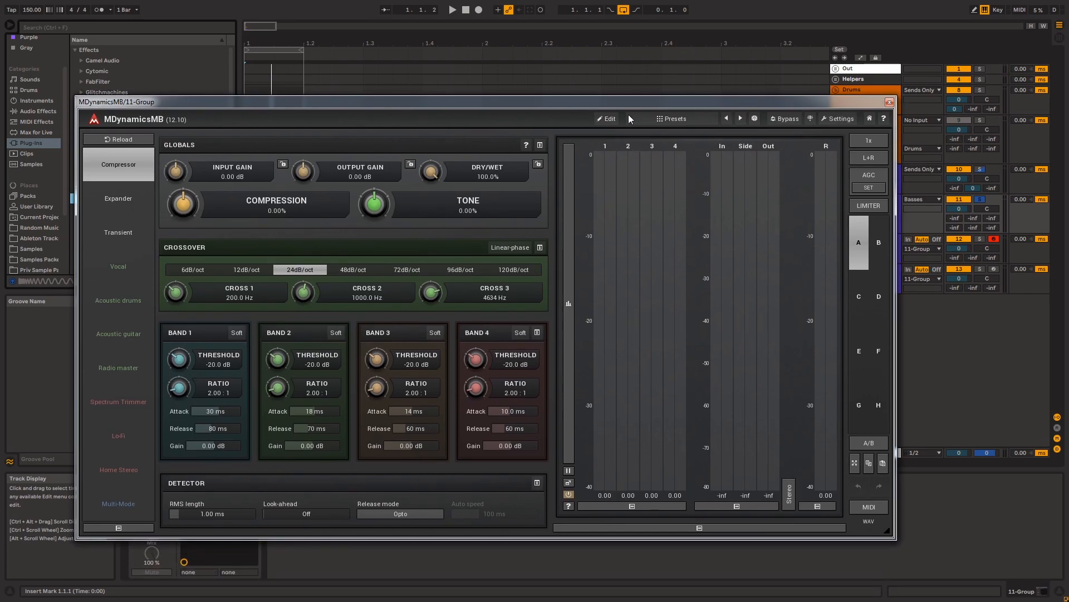
left_click(606, 119)
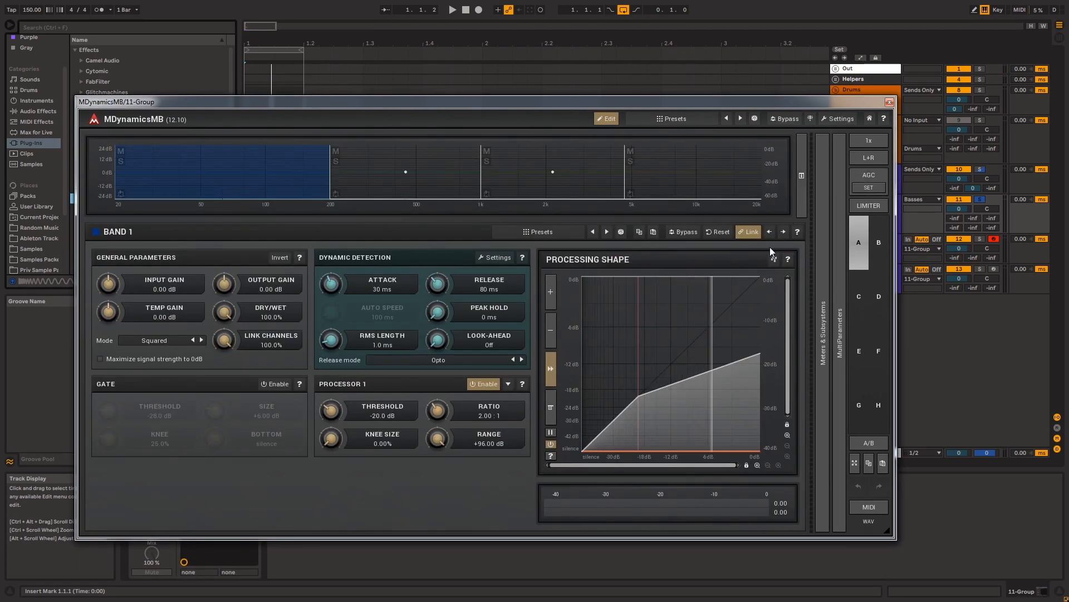
left_click_drag(514, 102, 530, 102)
left_click(454, 187)
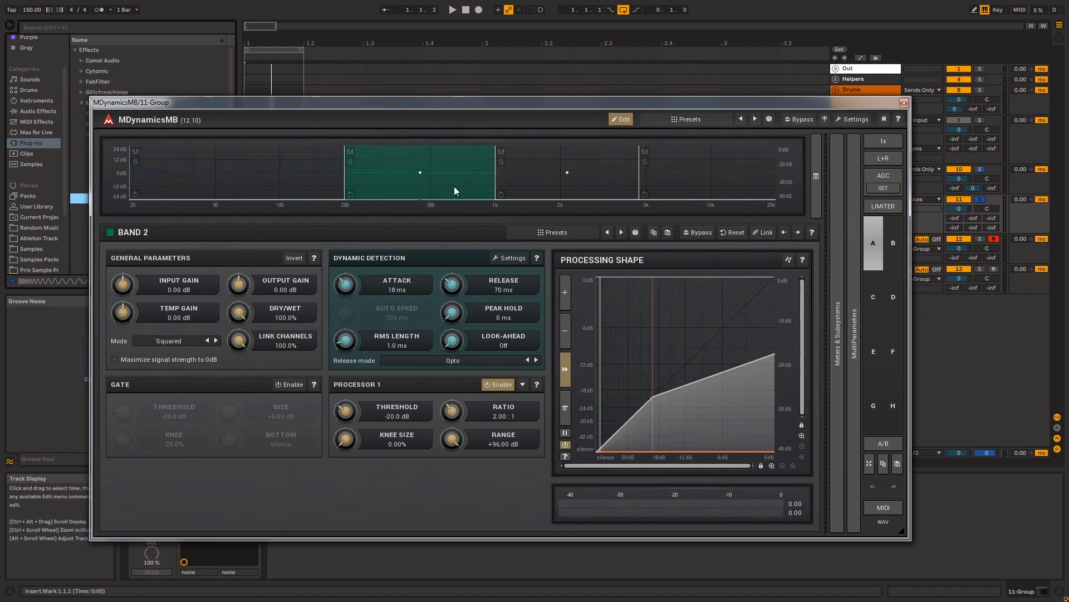
left_click(572, 185)
left_click(691, 185)
left_click(588, 189)
left_click(472, 186)
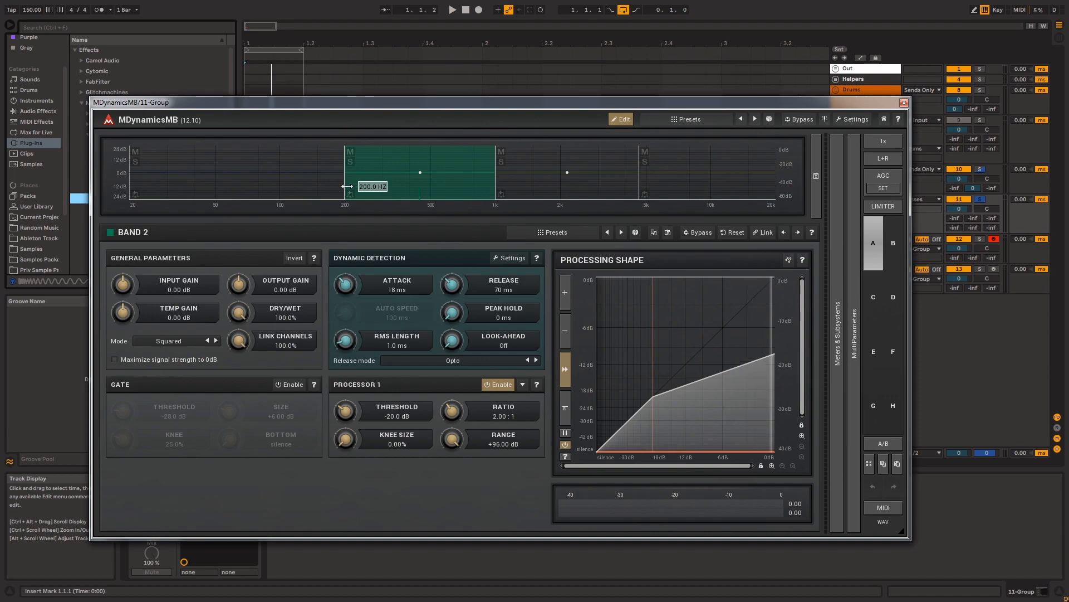
left_click(292, 178)
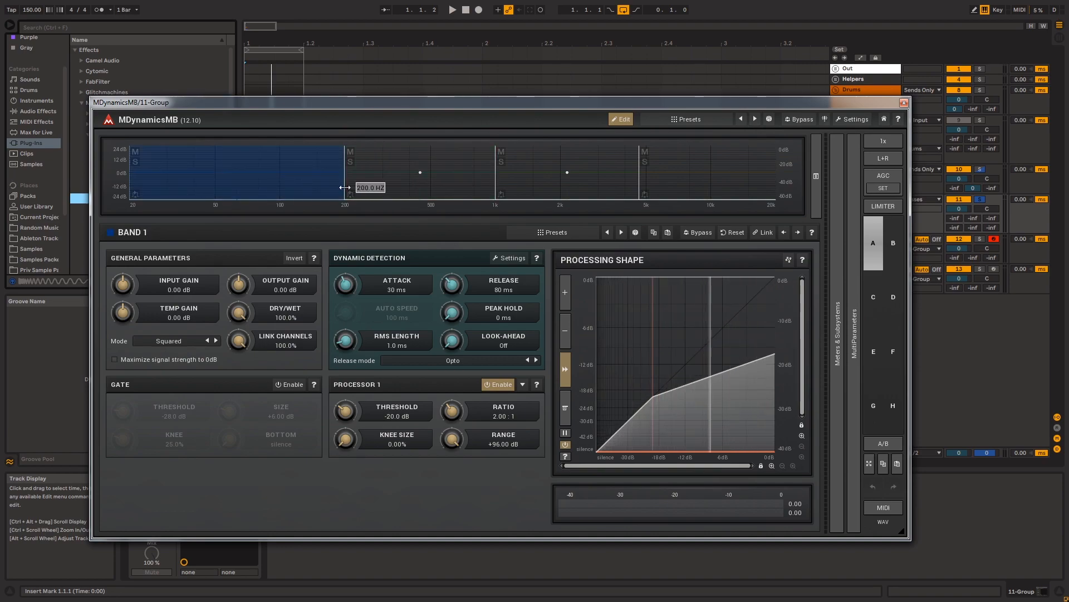
During loop playback, lower the first crossover to about 75 Hz and the second crossover to 814.4 Hz
key("space")
left_click_drag(344, 187, 253, 187)
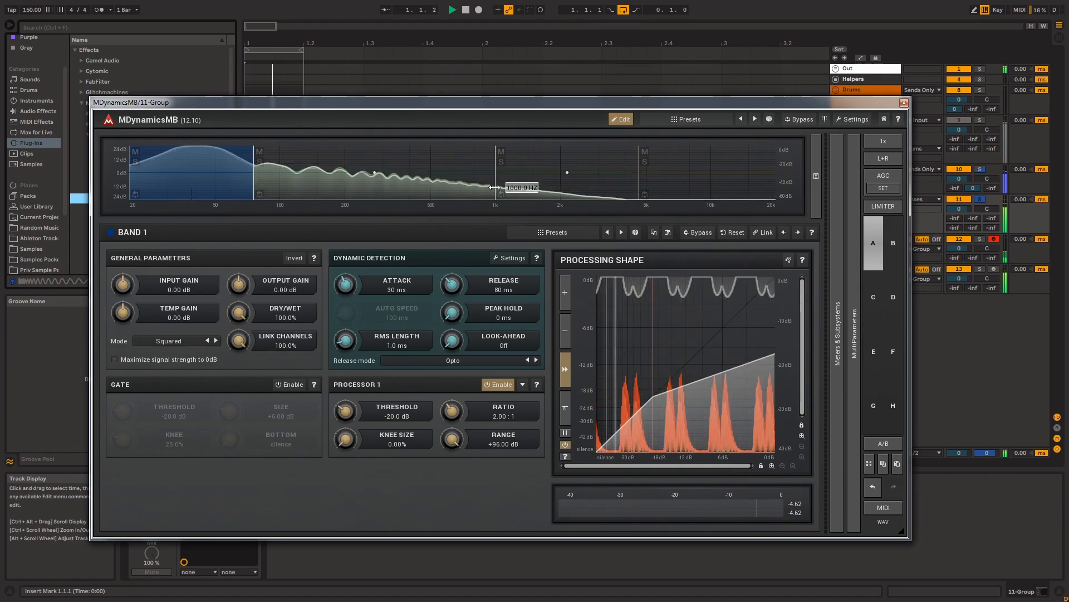
left_click_drag(494, 187, 493, 186)
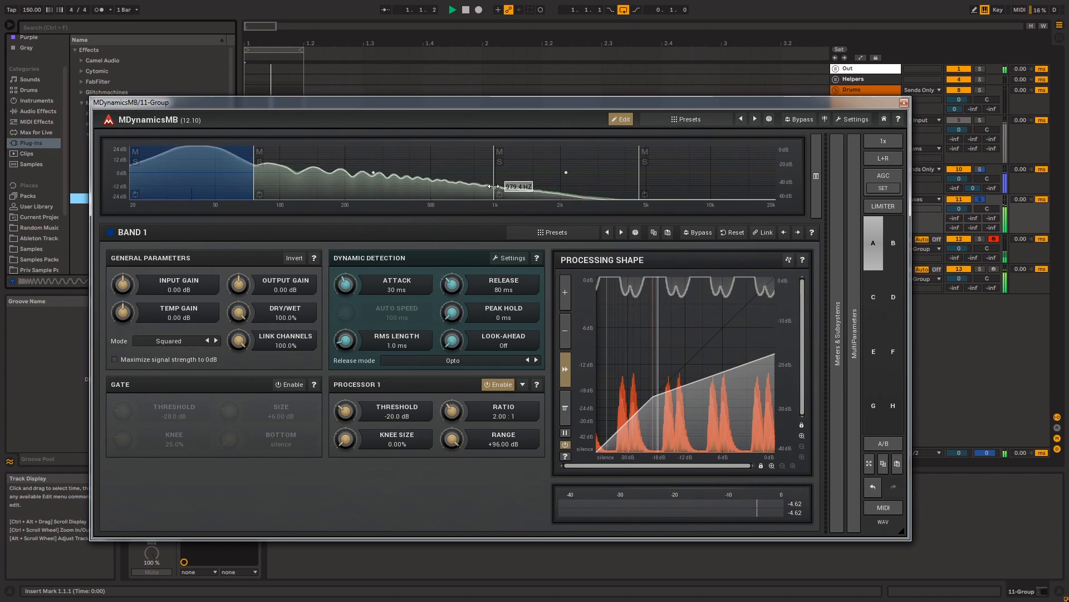
left_click_drag(493, 187, 476, 188)
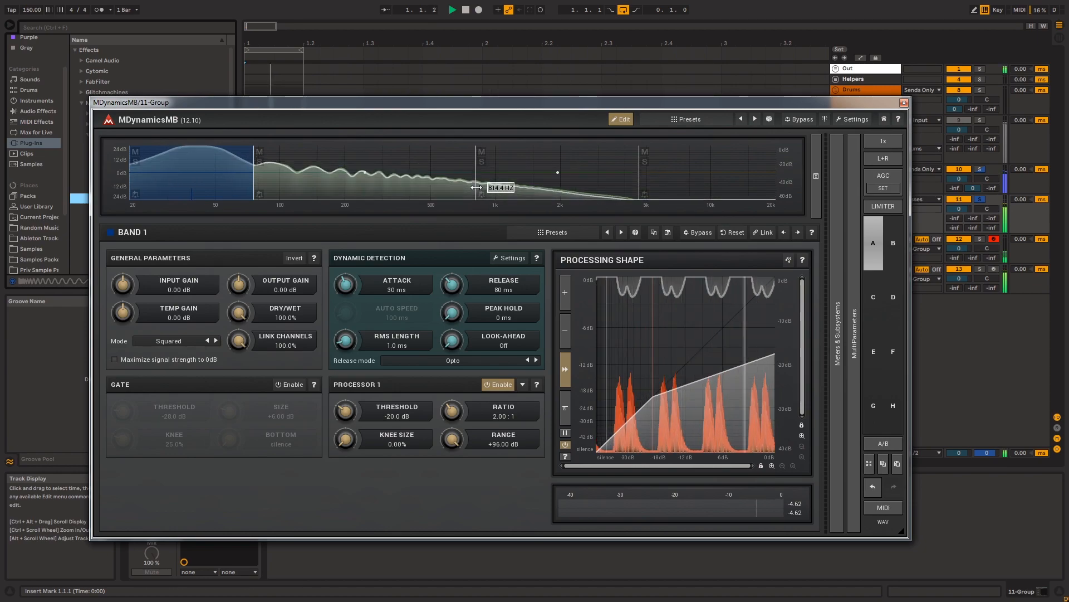
Audition bands 2, 3 and 4 in solo, and lower the crossover between bands 3 and 4 to about 3 kHz
left_click(260, 163)
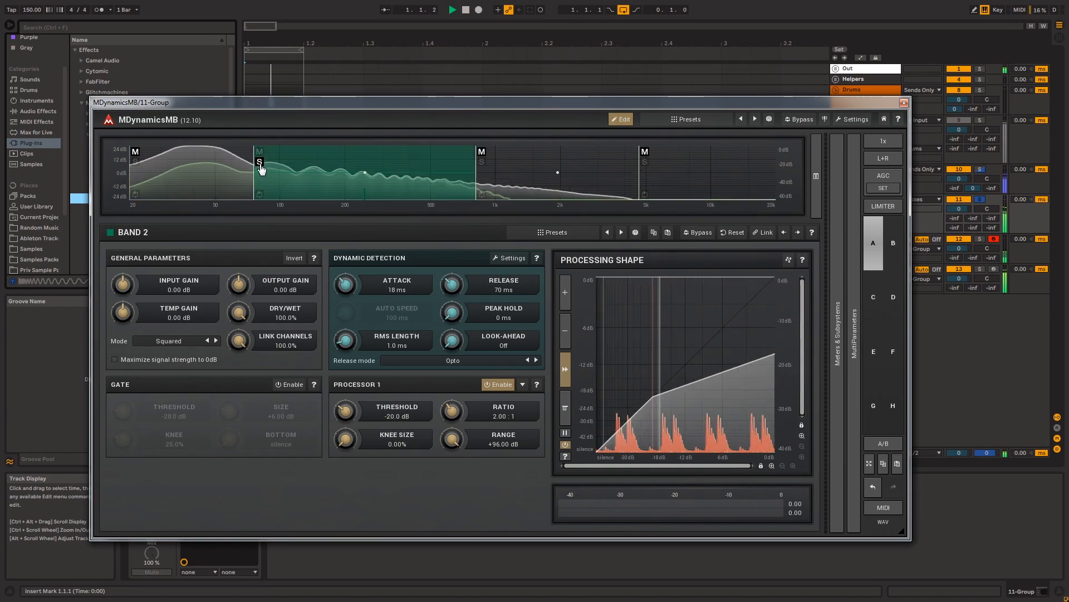
left_click(259, 162)
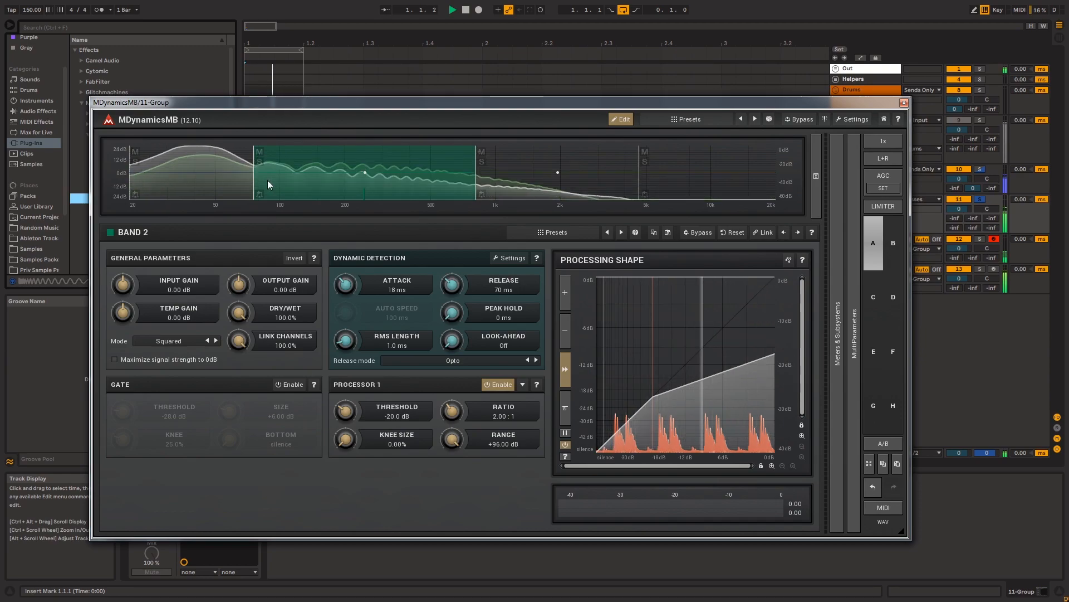
left_click(482, 162)
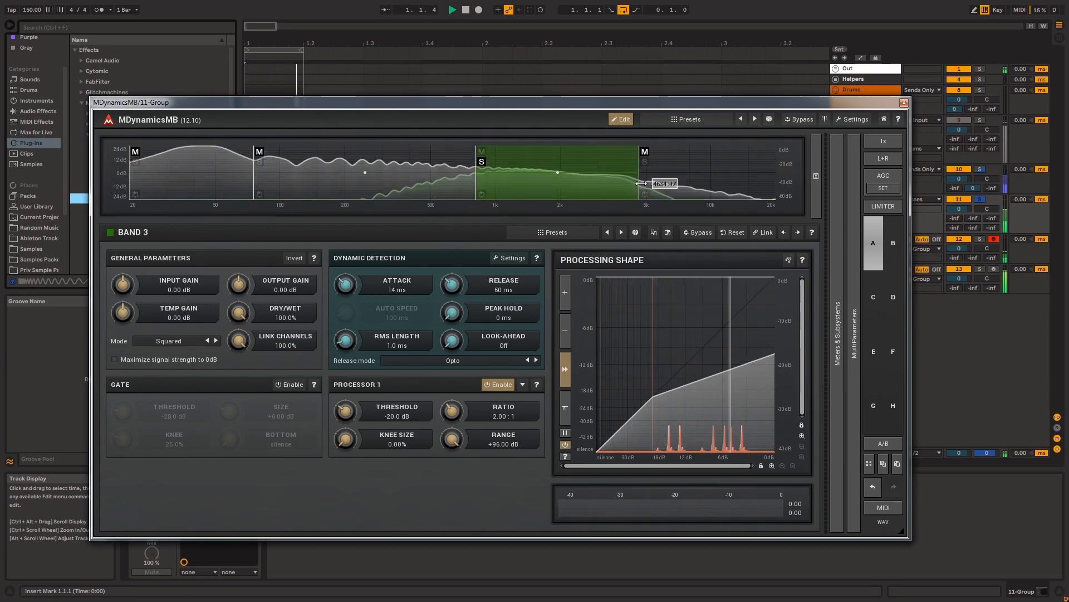
left_click_drag(641, 183, 600, 188)
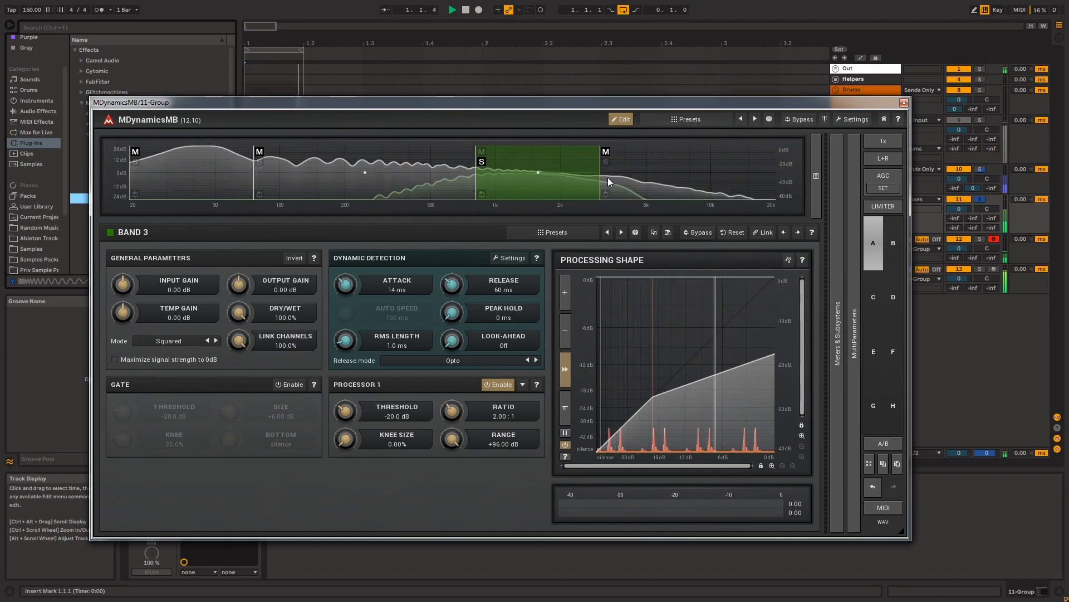
left_click(699, 167)
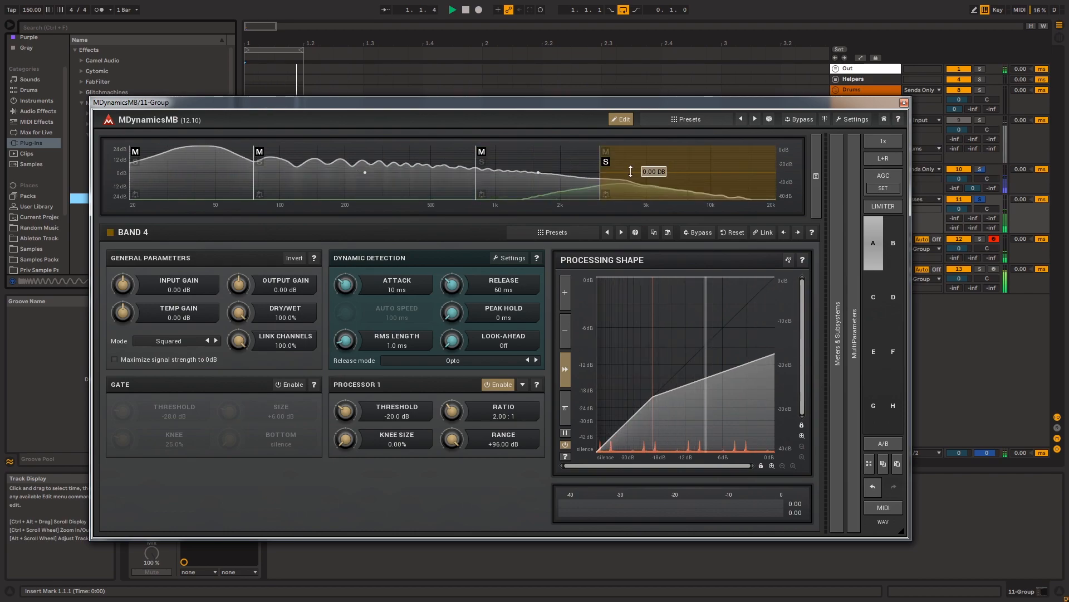
Solo band 3 and set its threshold to -56.3 dB, ratio to 1 : 1.51, attack to 0.18 ms and release to 9.9 ms
left_click(501, 170)
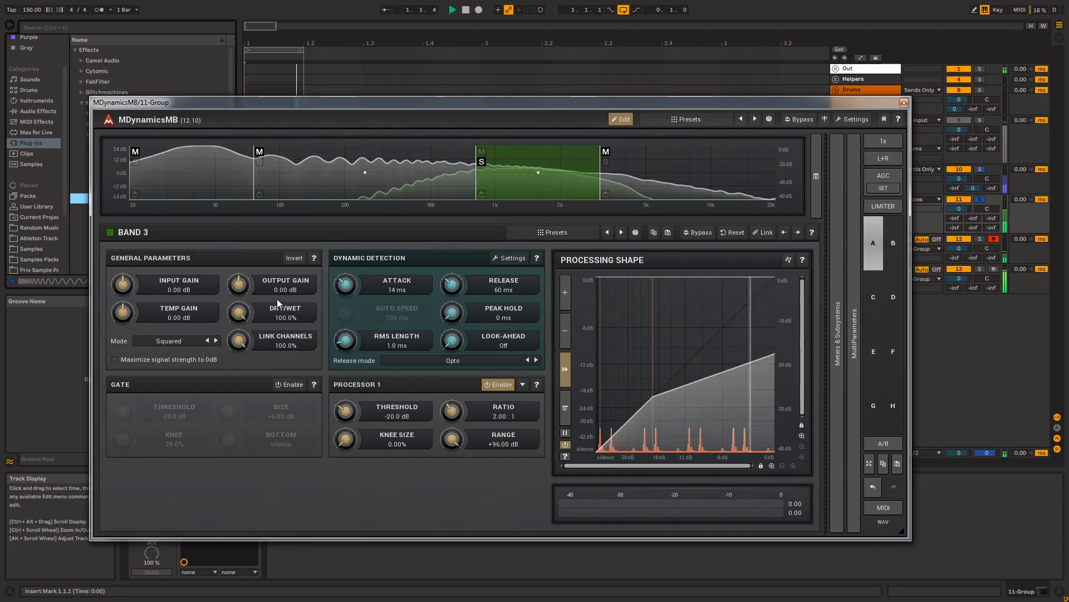
left_click_drag(358, 410, 358, 490)
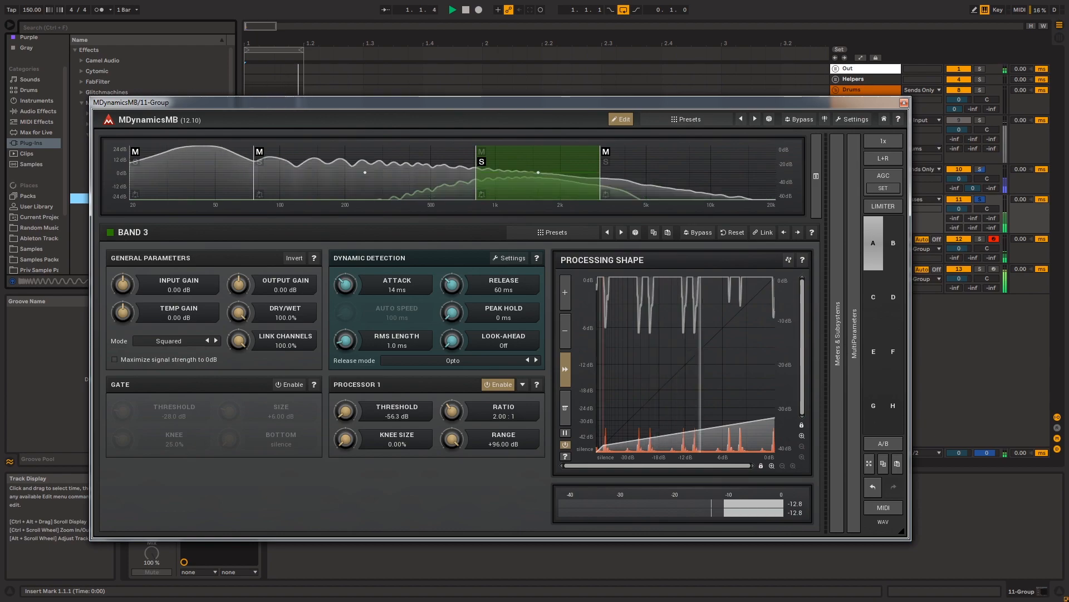
left_click_drag(451, 410, 452, 440)
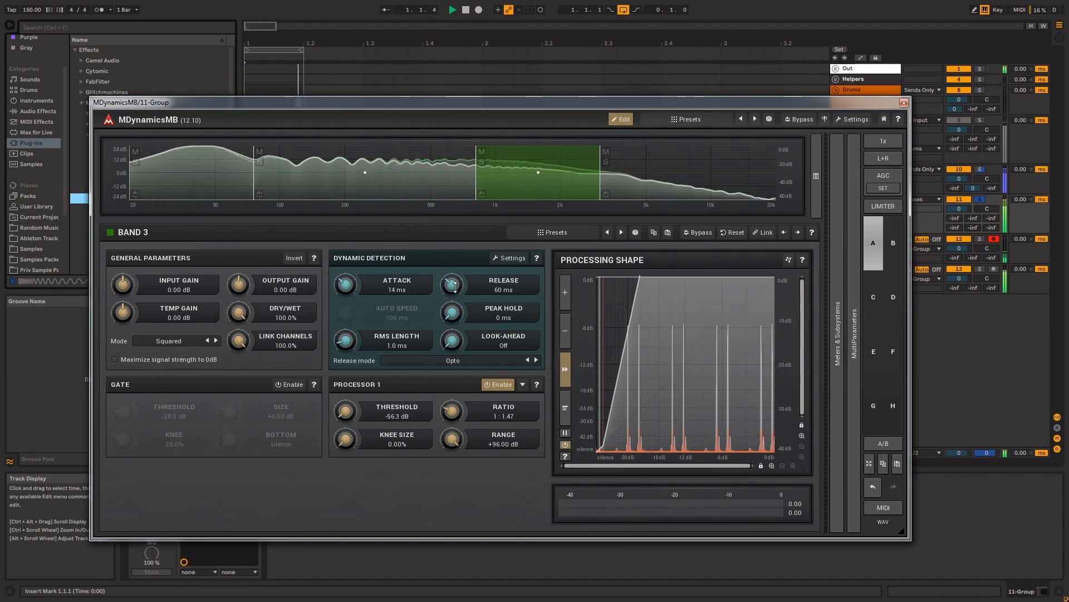
left_click(482, 161)
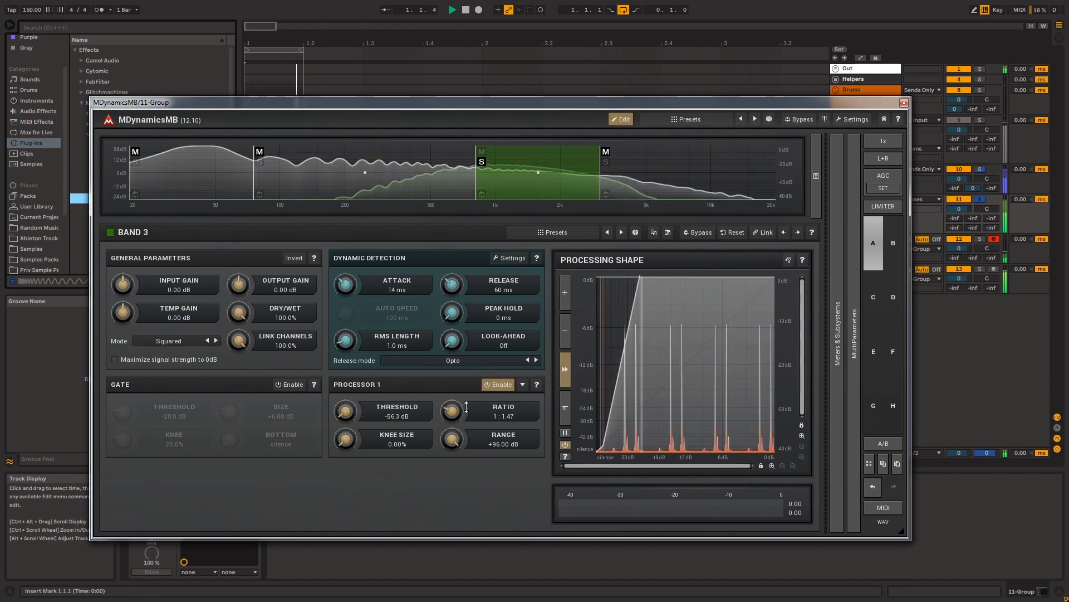
scroll(453, 412, "up", 2)
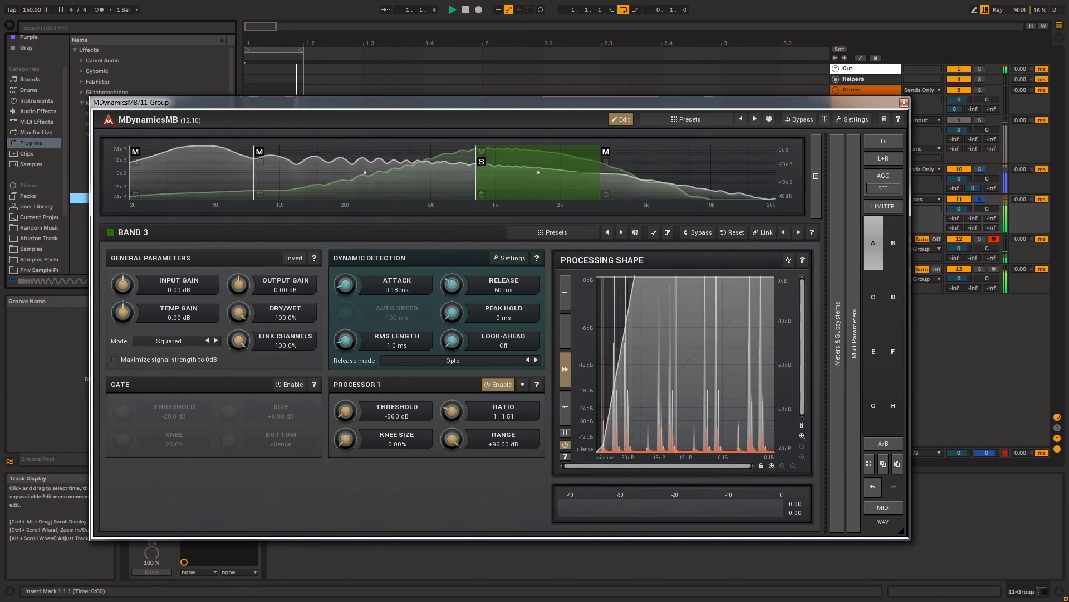
left_click_drag(452, 285, 447, 322)
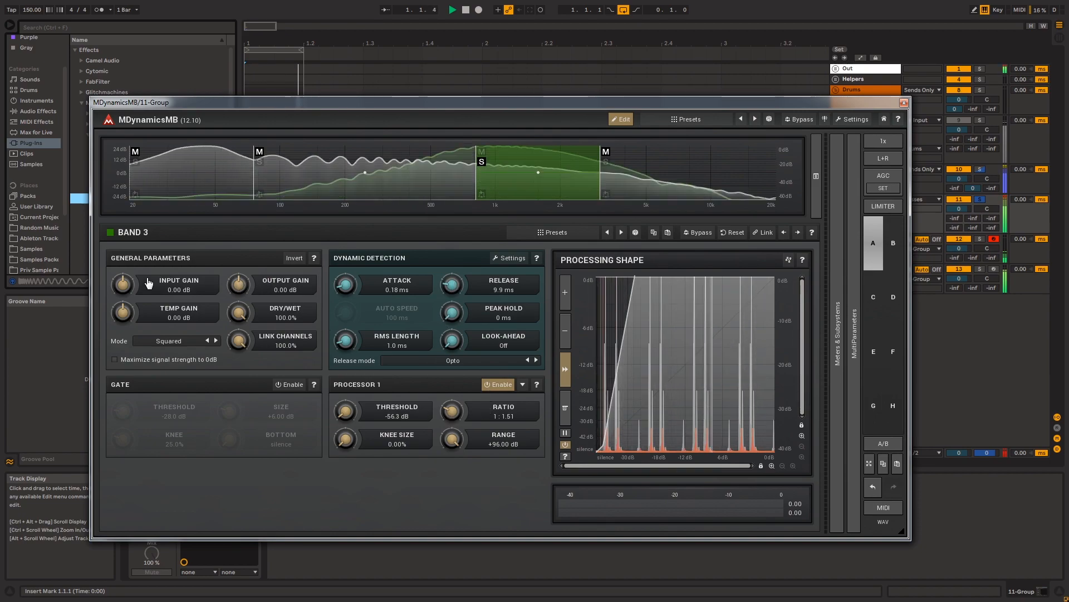
Reduce band 3's input gain to -10.56 dB and clear the band's solo
left_click_drag(198, 288, 198, 321)
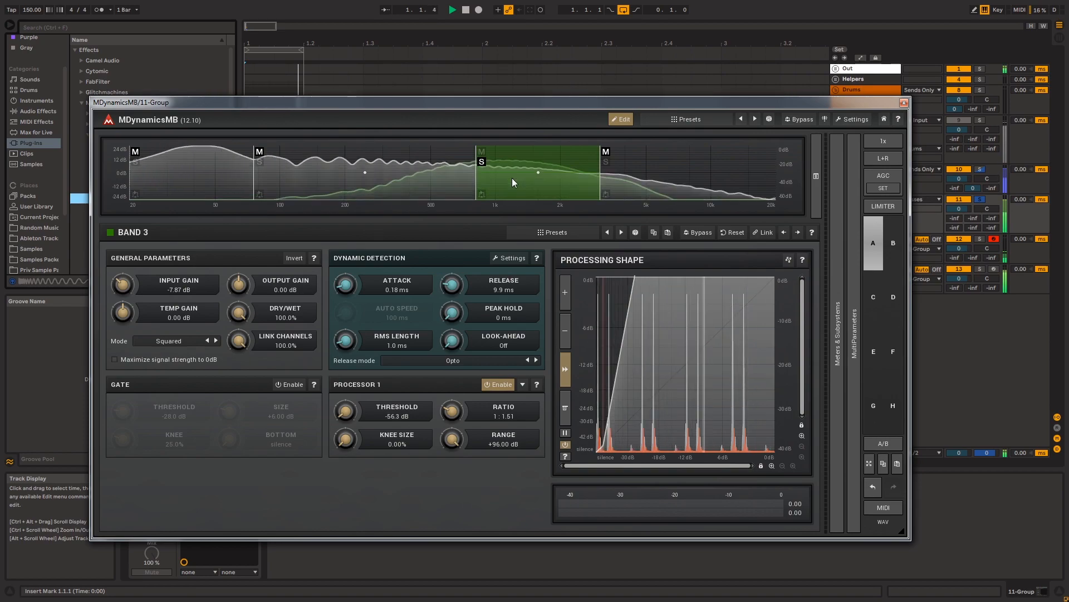
left_click_drag(122, 286, 122, 294)
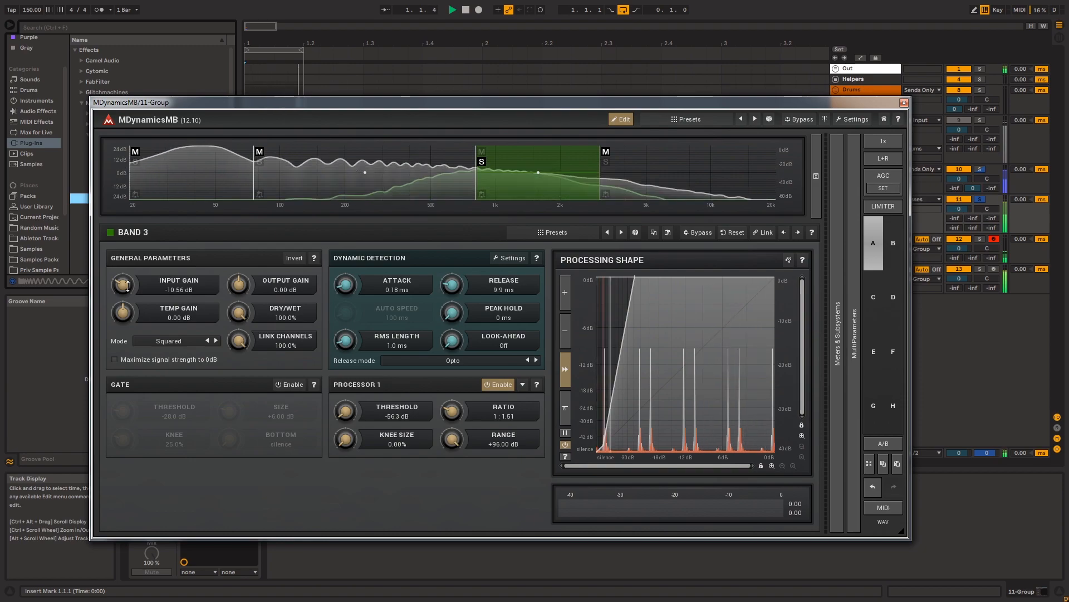
left_click(482, 162)
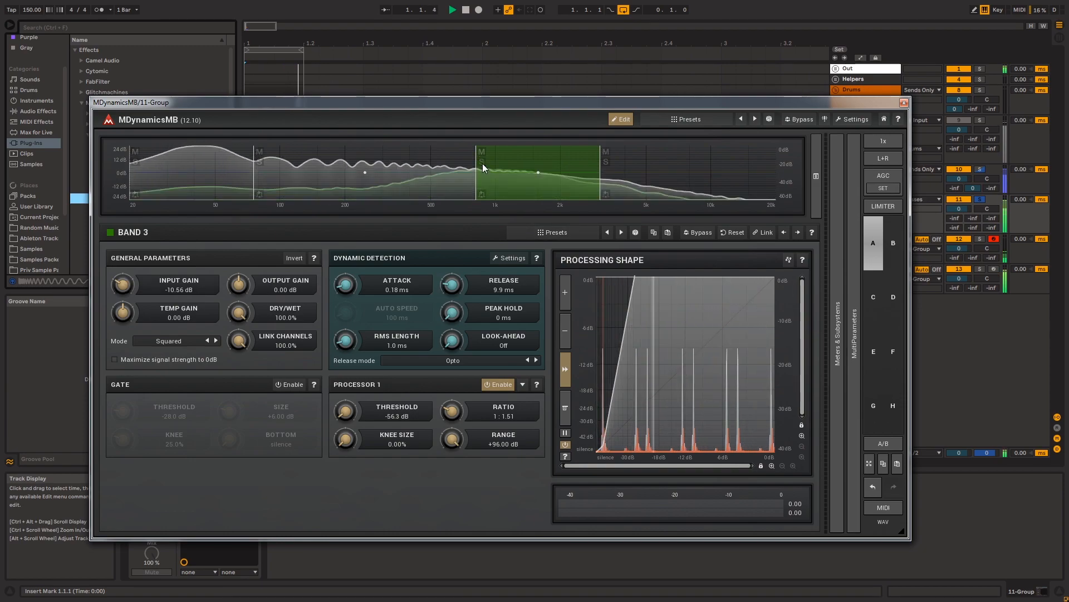
Compare the bass with MDynamicsMB switched off and on, leave it enabled, and set band 3's output gain to -4.61 dB
left_click_drag(457, 105, 579, 120)
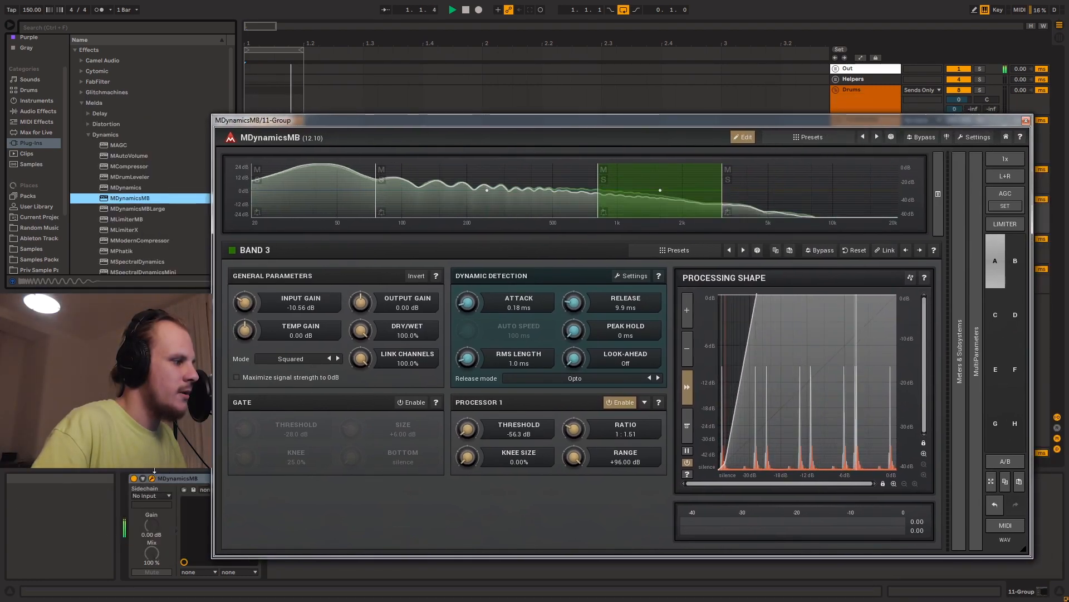
left_click(135, 479)
left_click(134, 478)
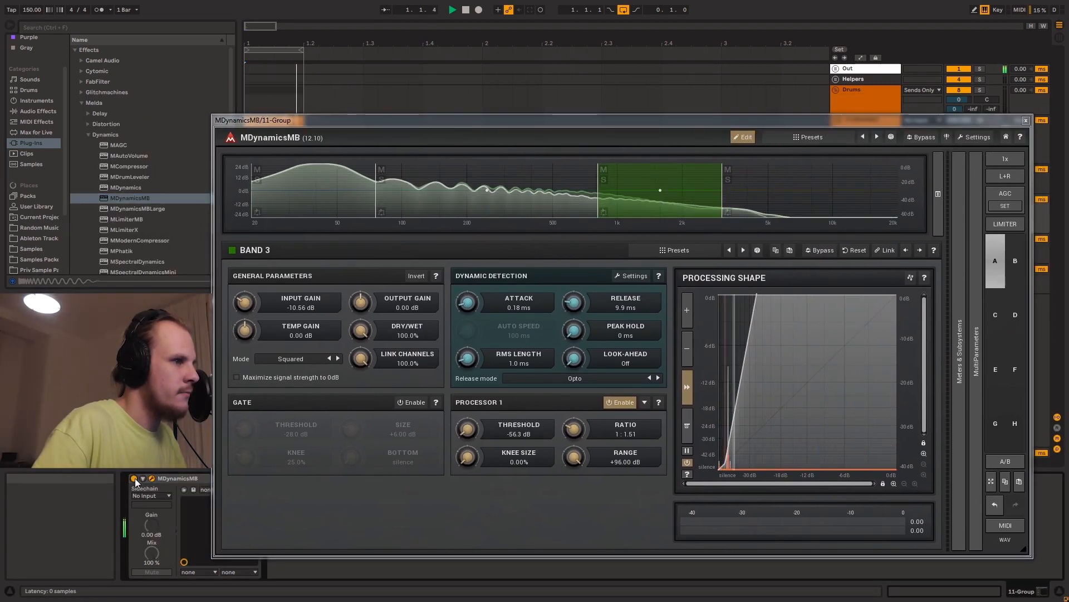
left_click_drag(361, 302, 362, 323)
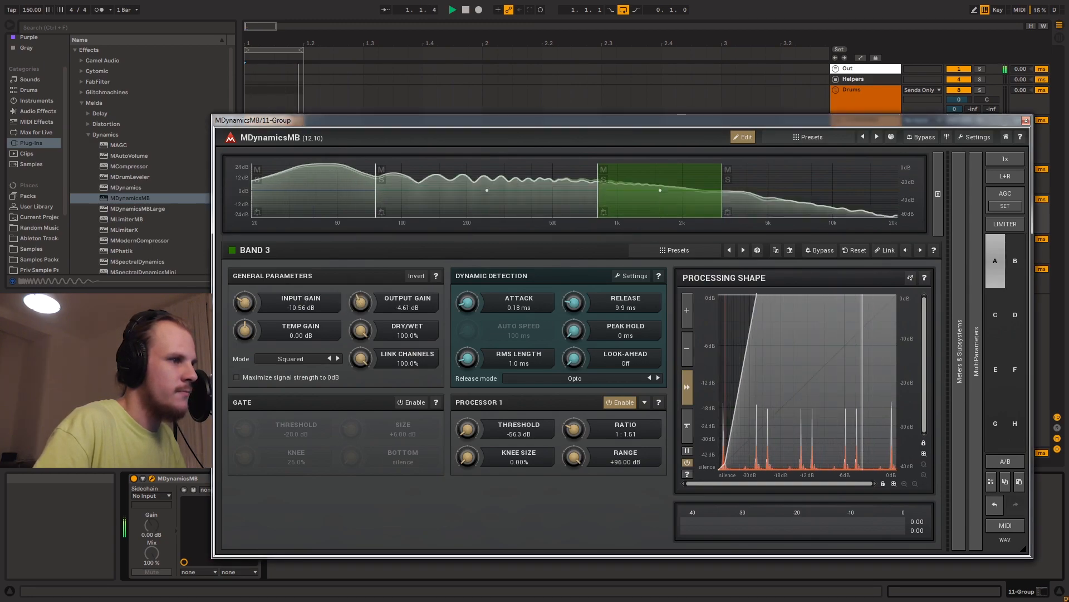
Solo band 4 and set its threshold to -58.2 dB, attack to 0.43 ms and release to 3.5 ms
left_click(728, 184)
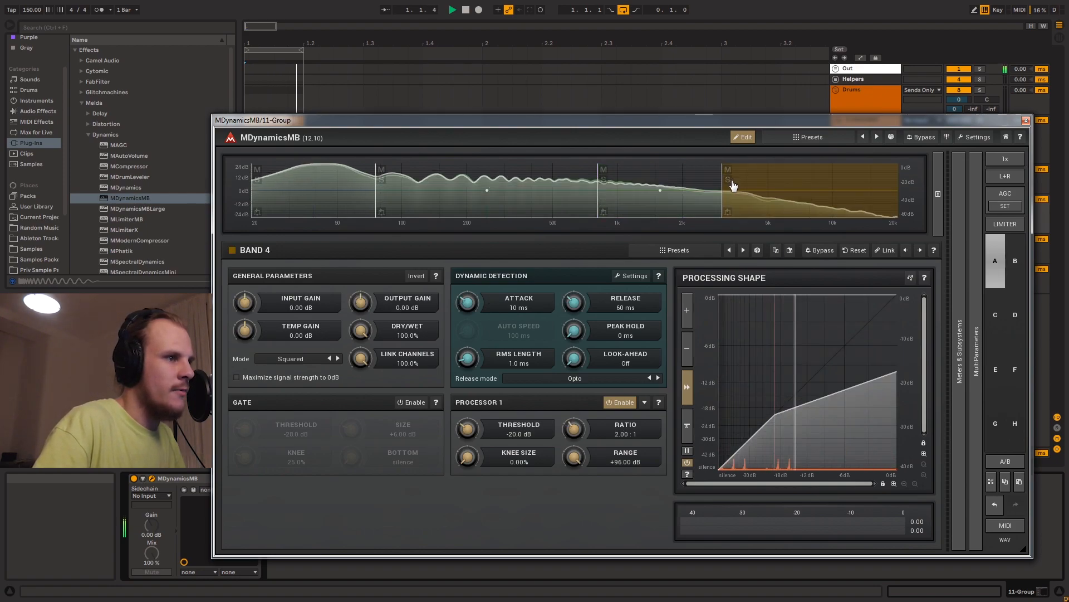
left_click(728, 180)
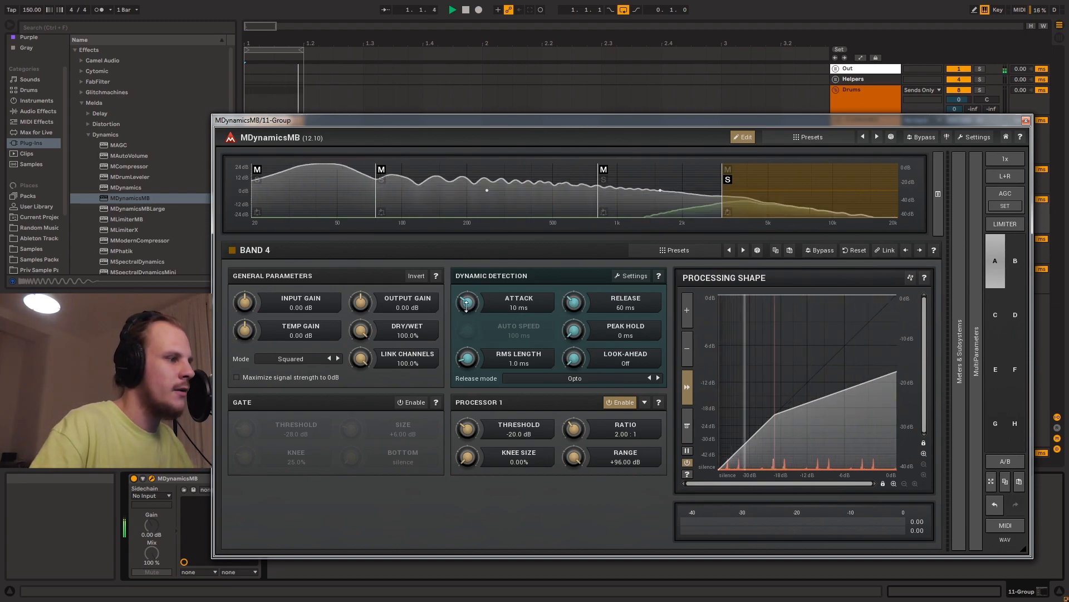
left_click_drag(468, 427, 467, 462)
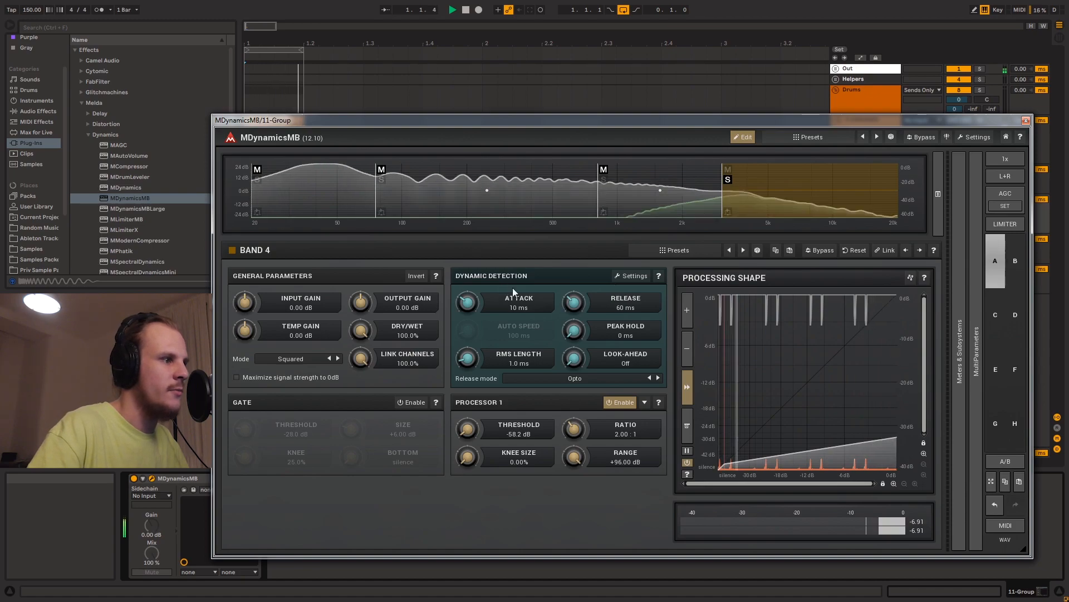
left_click_drag(535, 305, 534, 333)
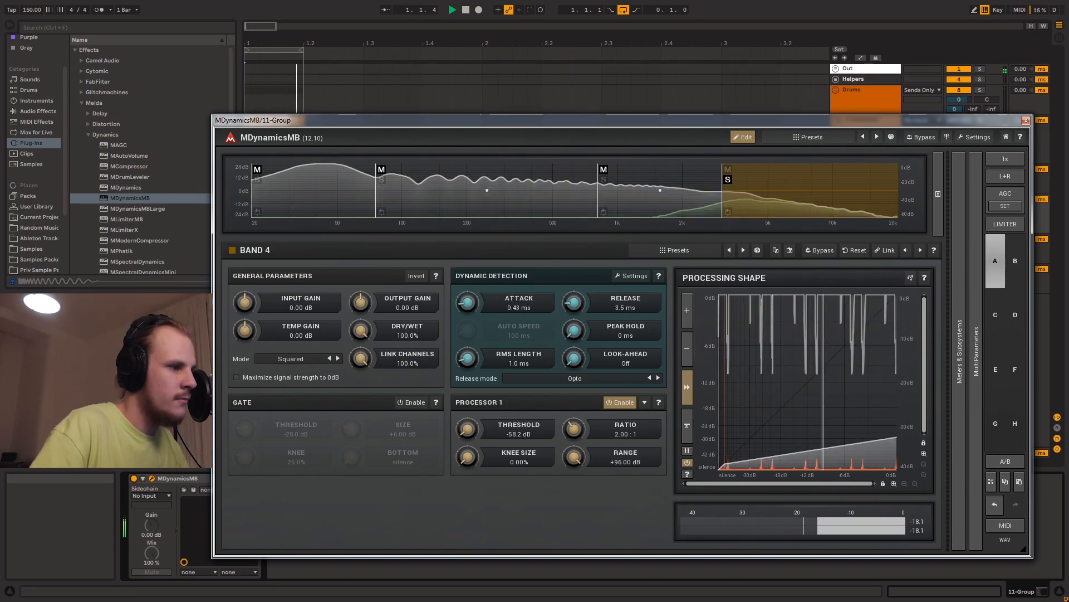
Set band 4's ratio to 1 : 1.52, attack to 0.086 ms, output gain to -9.41 dB and input gain to -9.02 dB
left_click_drag(574, 429, 574, 446)
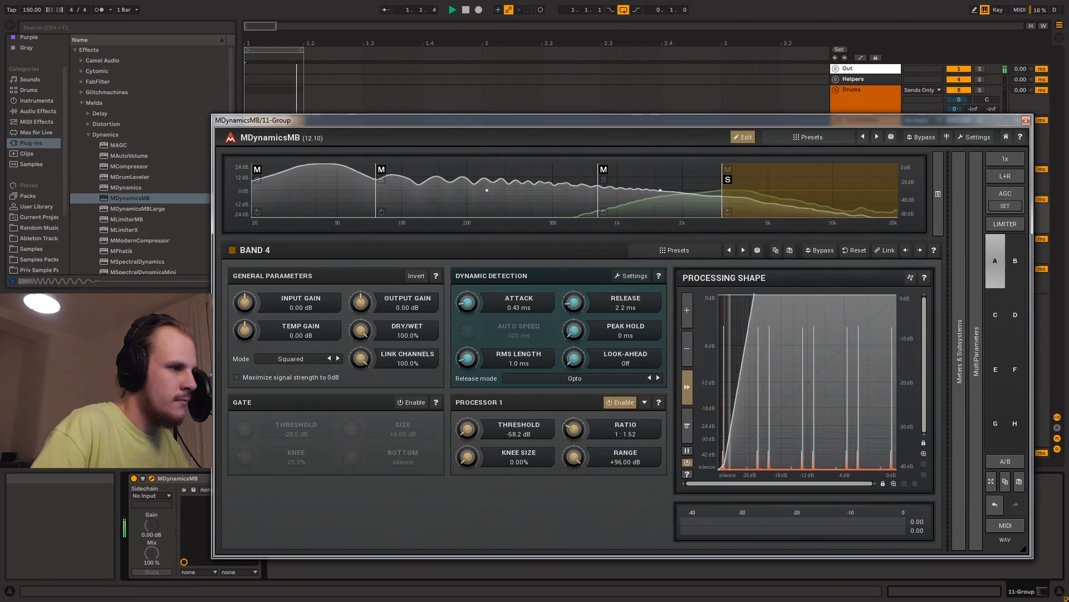
left_click_drag(468, 302, 468, 313)
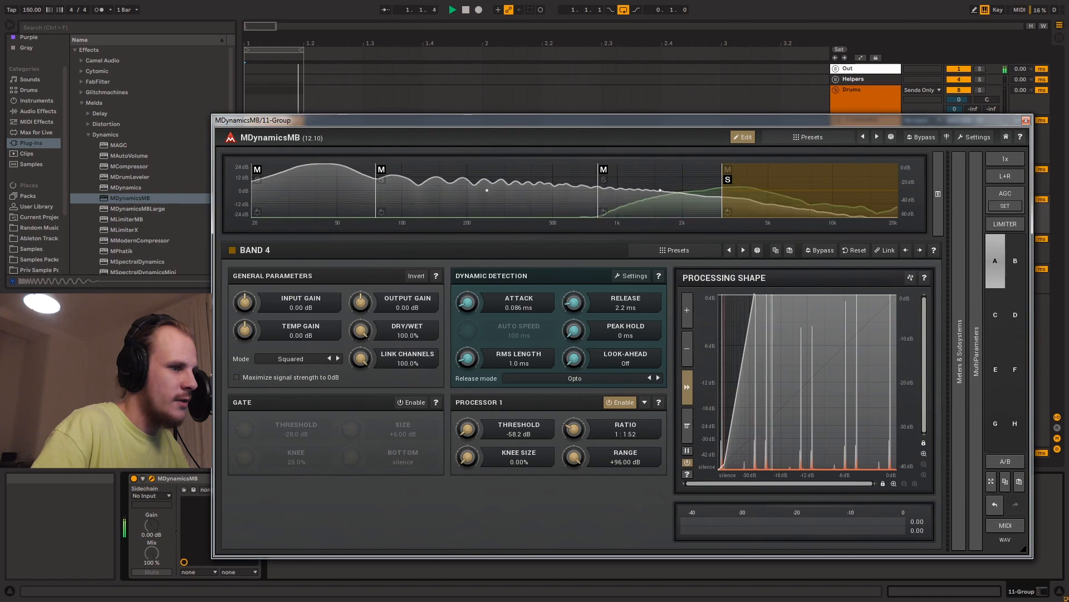
left_click_drag(361, 302, 361, 319)
left_click_drag(245, 302, 245, 299)
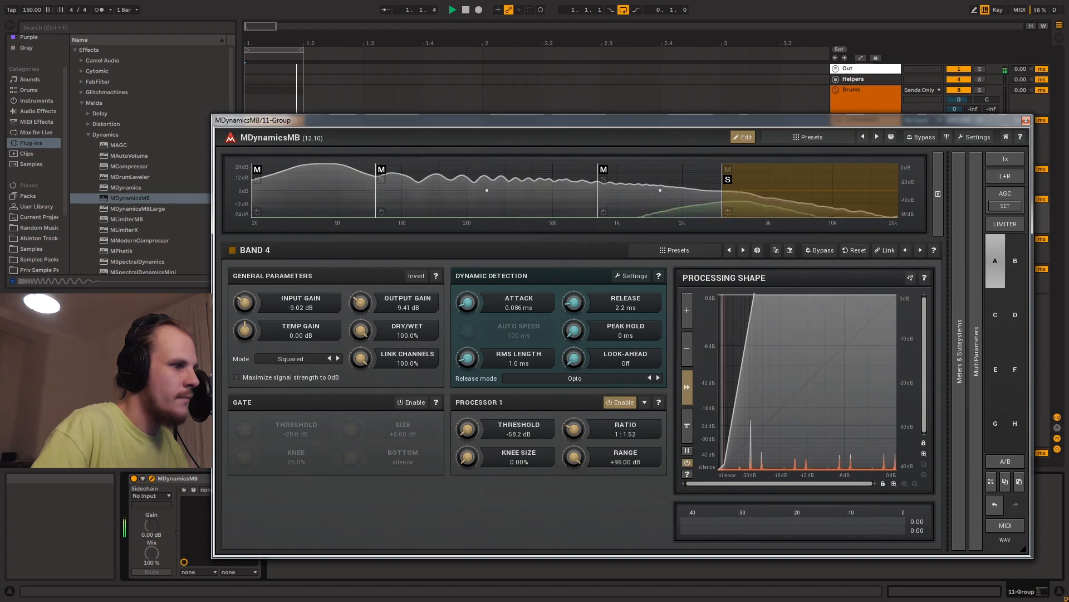
Set band 4's release to 5.5 ms and ratio to 1 : 1.73, clear its solo, and set its output gain to -8.83 dB
left_click_drag(574, 302, 574, 295)
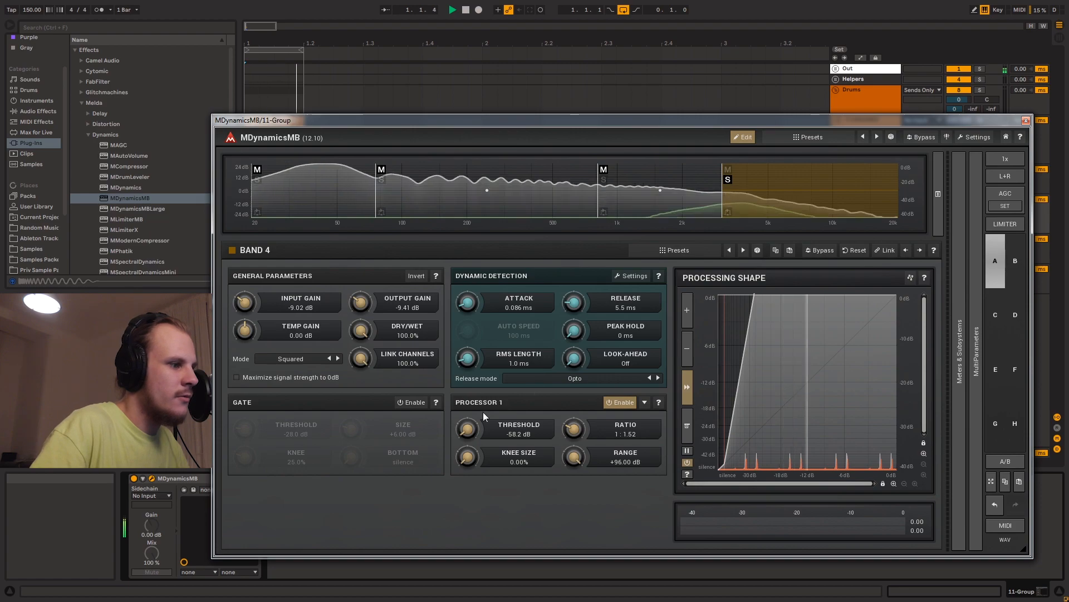
left_click_drag(594, 435, 594, 430)
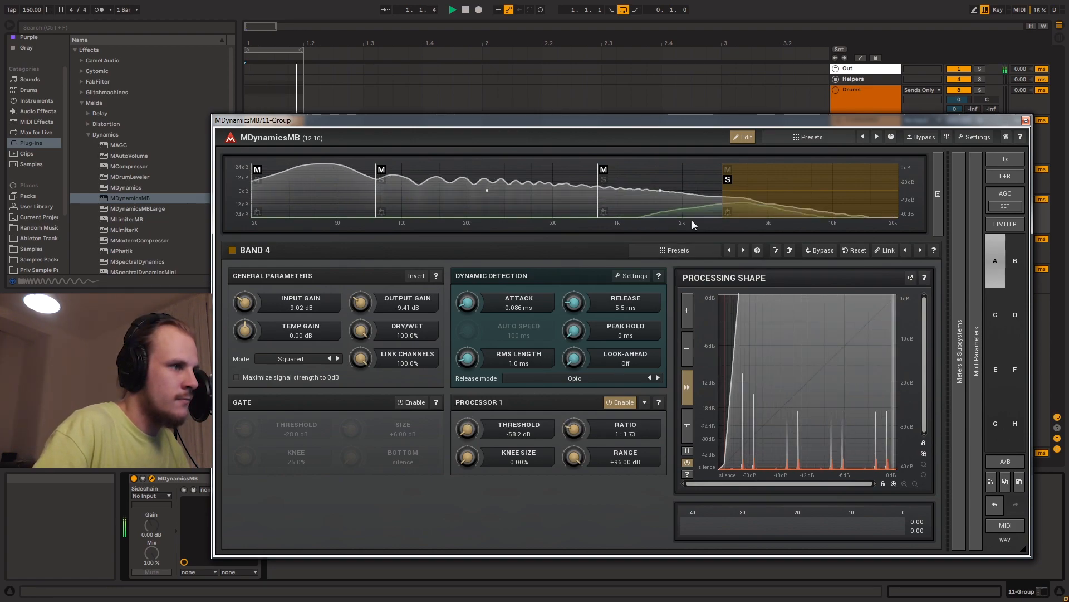
left_click(728, 179)
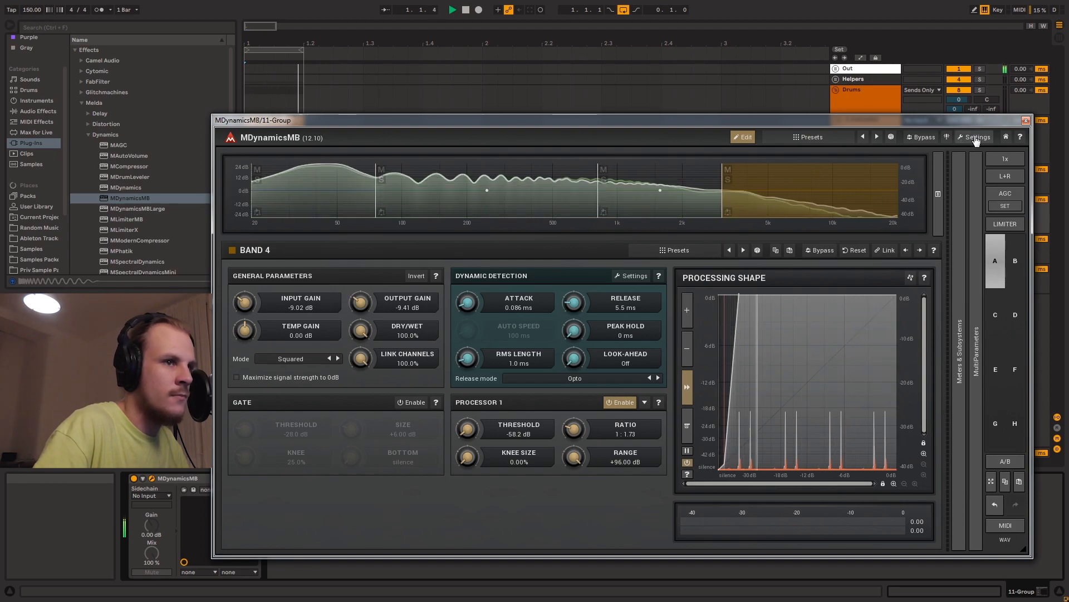
left_click_drag(359, 304, 359, 299)
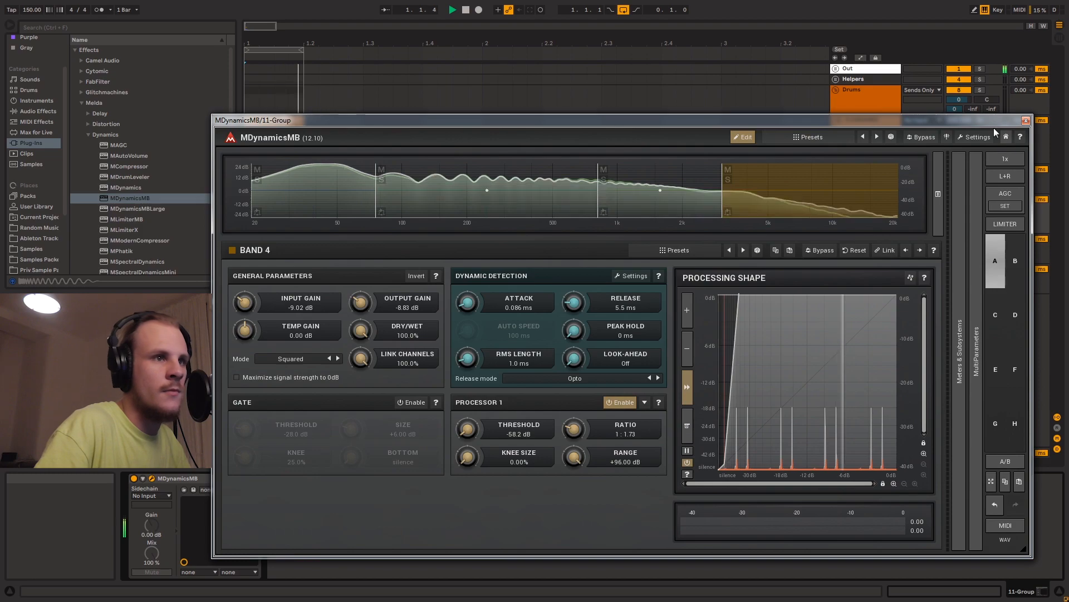
Set band 2's threshold to -25.8 dB and close the MDynamicsMB window
left_click(523, 201)
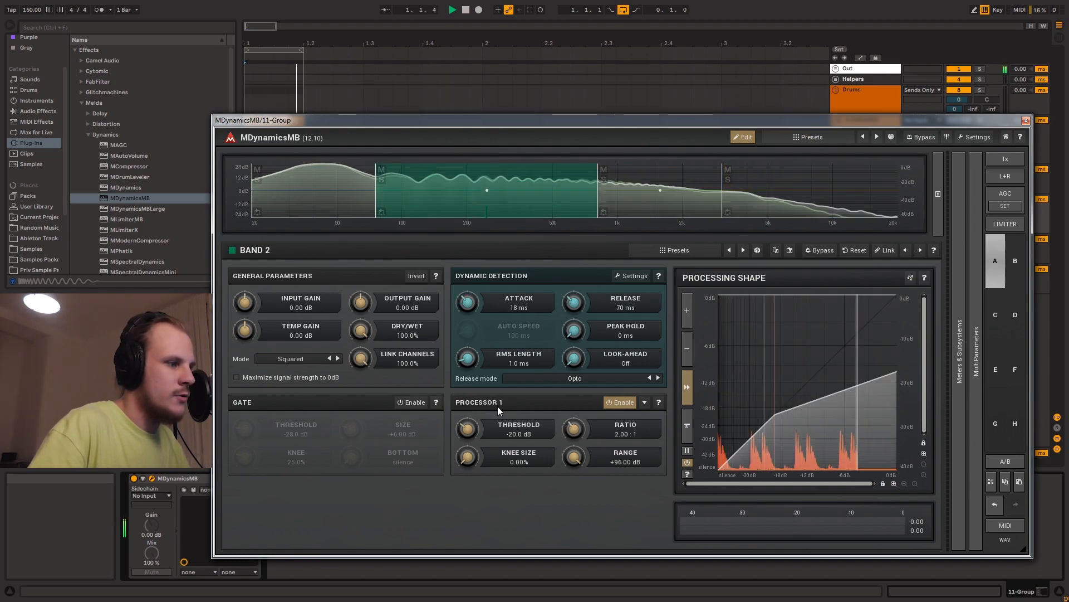
left_click_drag(468, 428, 468, 449)
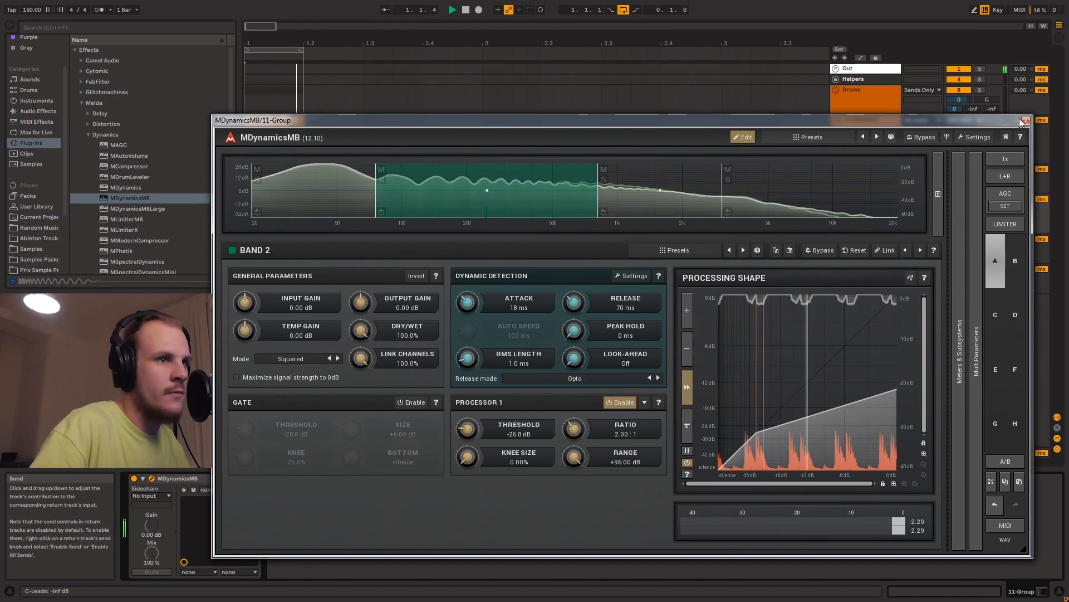
left_click(1024, 121)
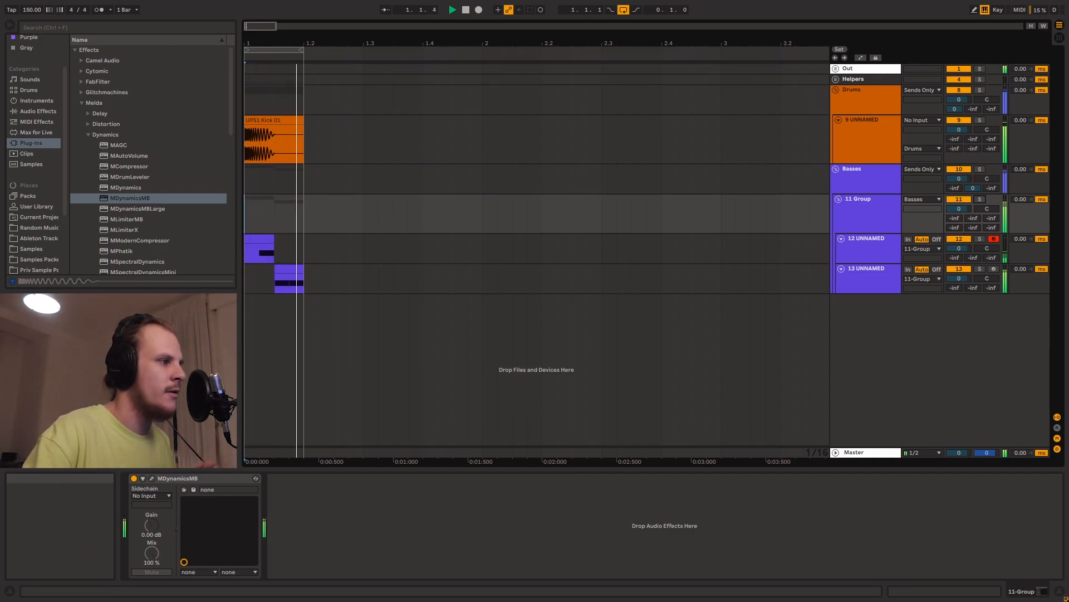
Compare the bass with MDynamicsMB switched off and on, leave it enabled, and review band 3's expansion settings on 11 Group
left_click(134, 478)
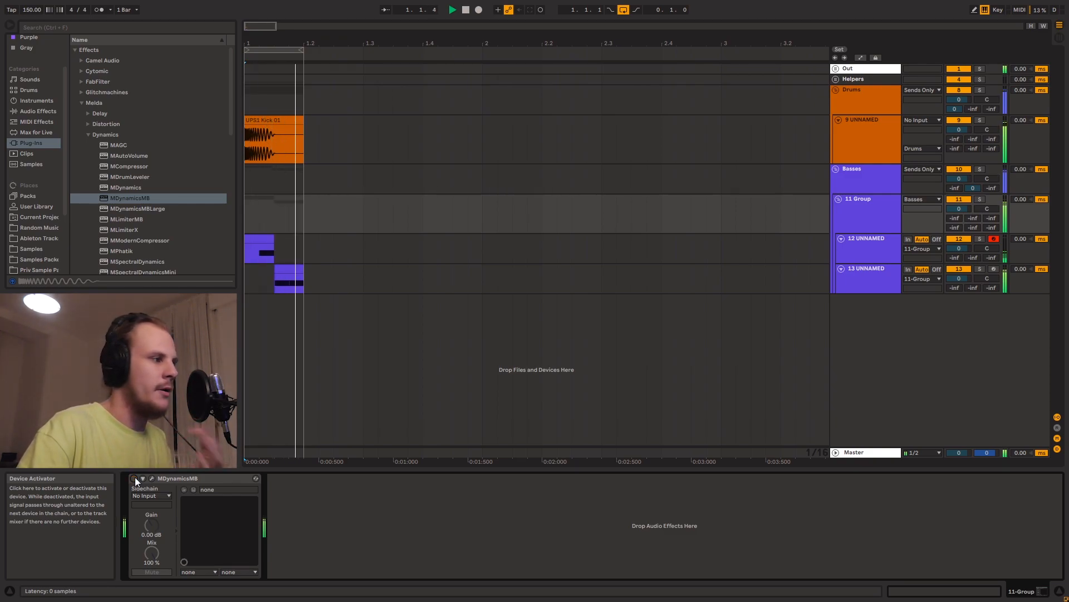
left_click(135, 478)
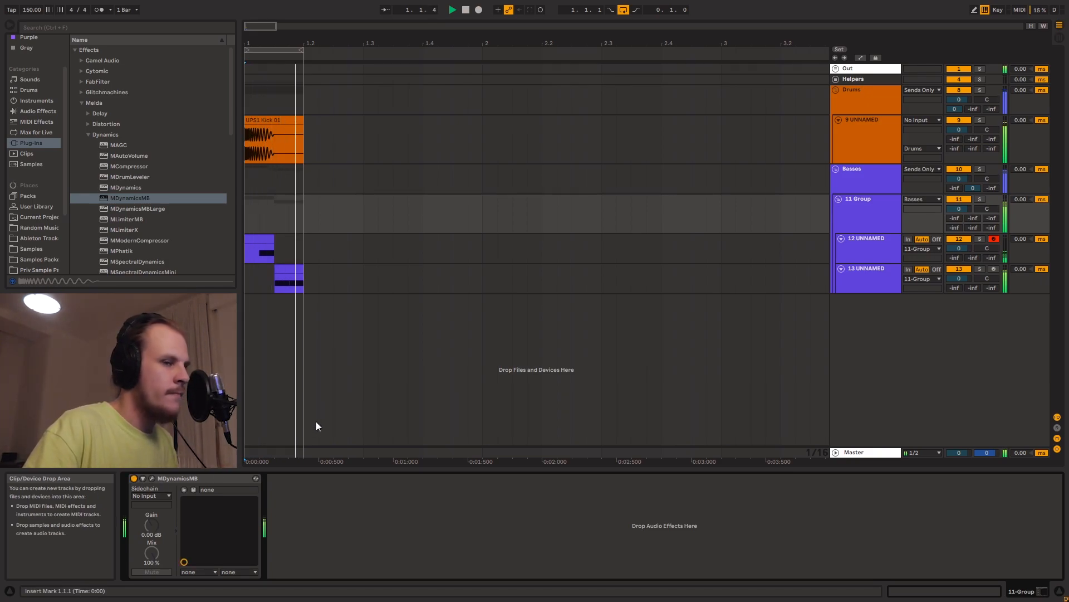
left_click(864, 209)
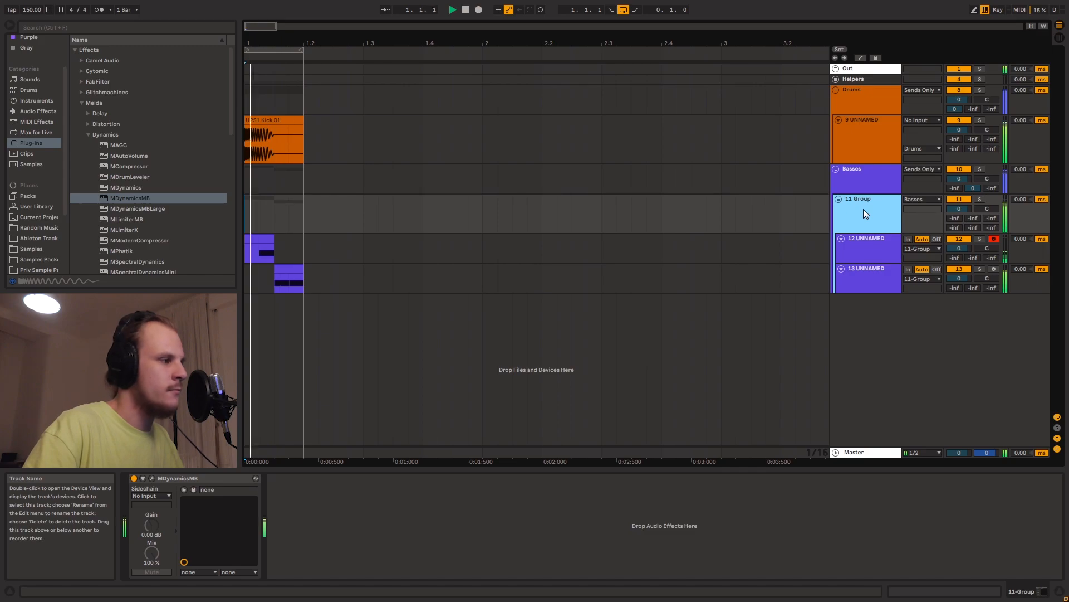
left_click(151, 477)
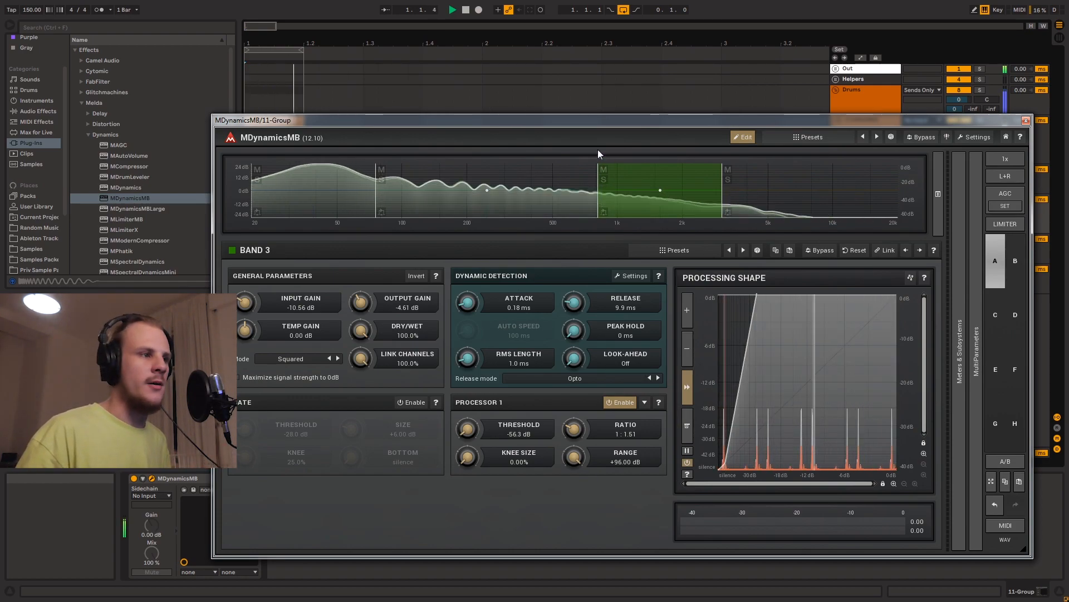
left_click(1024, 121)
Find KSHMR_Psy_Bass_08_C#.wav among the Sounds of KSHMR Vol.3 psytrance bass one-shots and place it at 1.2.1 on a new audio track
left_click(279, 279)
left_click_drag(279, 36, 335, 39)
left_click(35, 259)
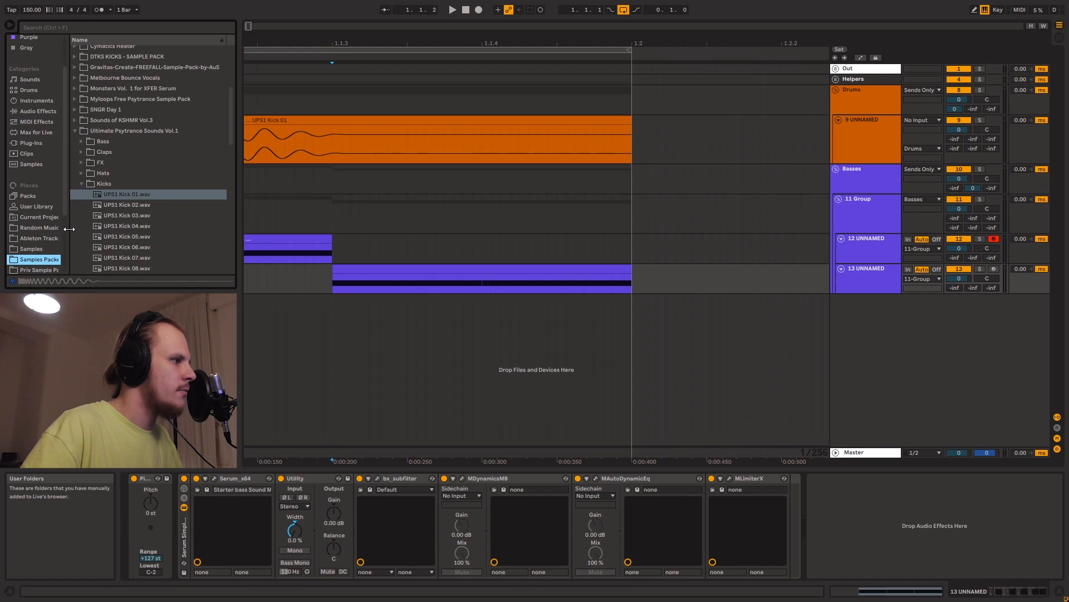
left_click(75, 131)
scroll(88, 231, "down", 5)
left_click(80, 190)
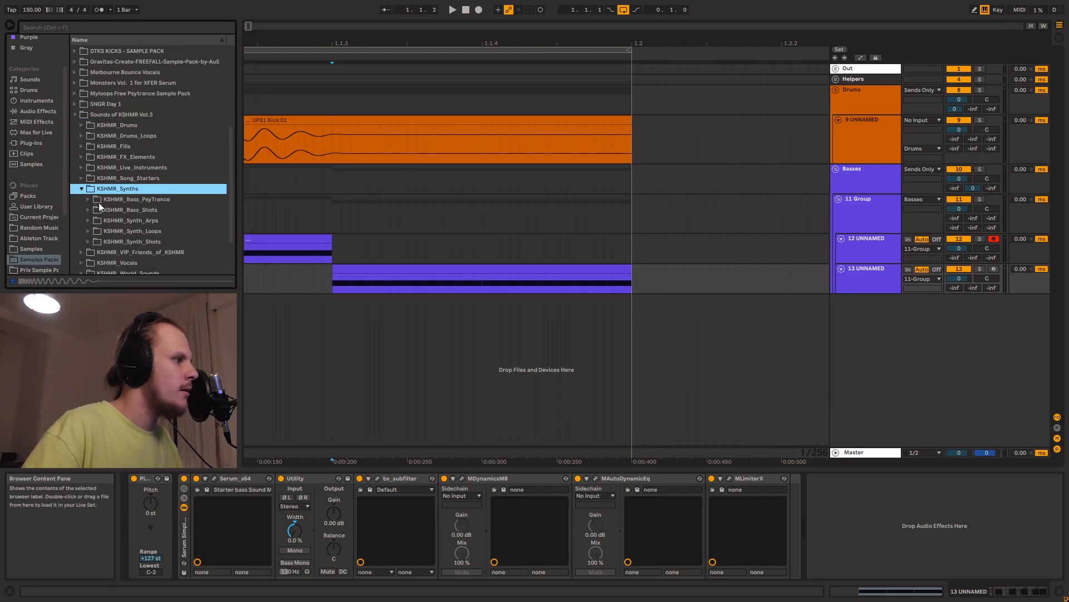
left_click(86, 200)
left_click(91, 231)
scroll(95, 230, "down", 4)
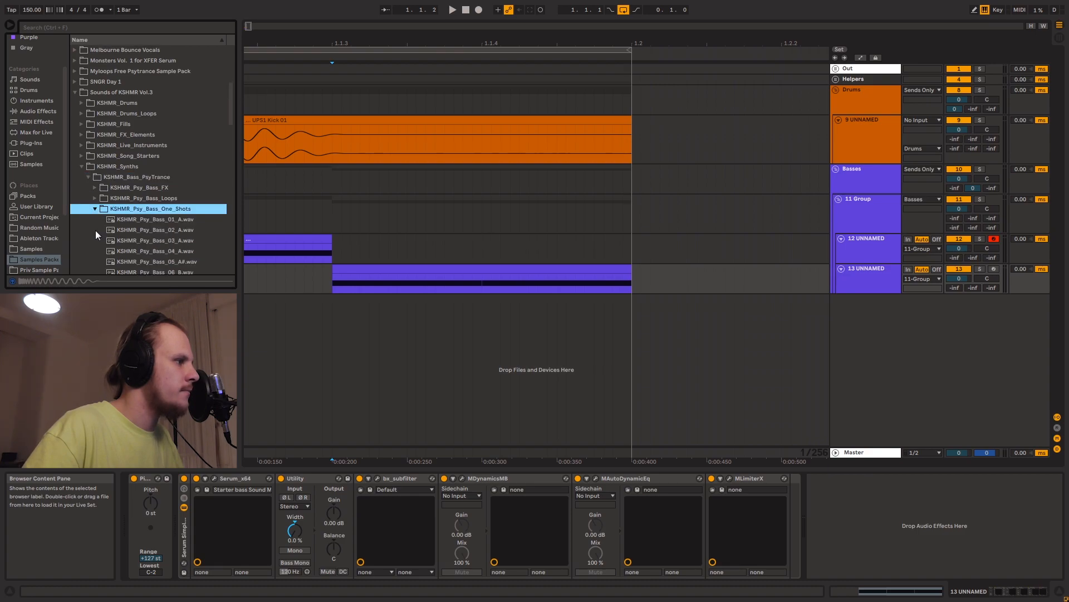
left_click(179, 216)
Examine the KSHMR bass clip's waveform by selecting about its first 12 ms, the remaining body, and the opening transient again
left_click_drag(634, 336, 634, 338)
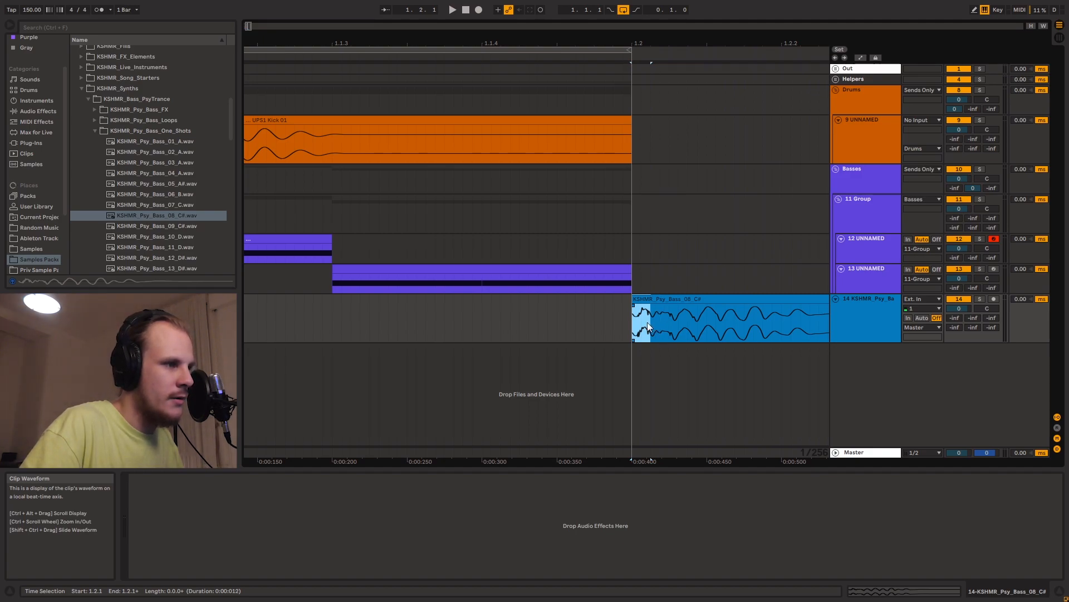
left_click_drag(678, 40, 437, 42)
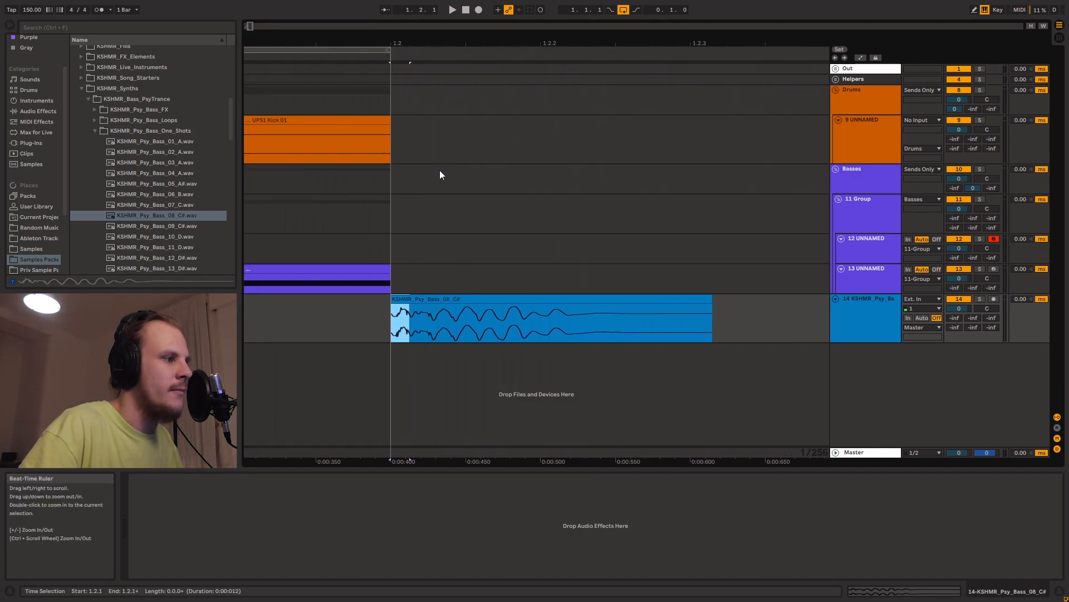
left_click_drag(410, 322, 577, 322)
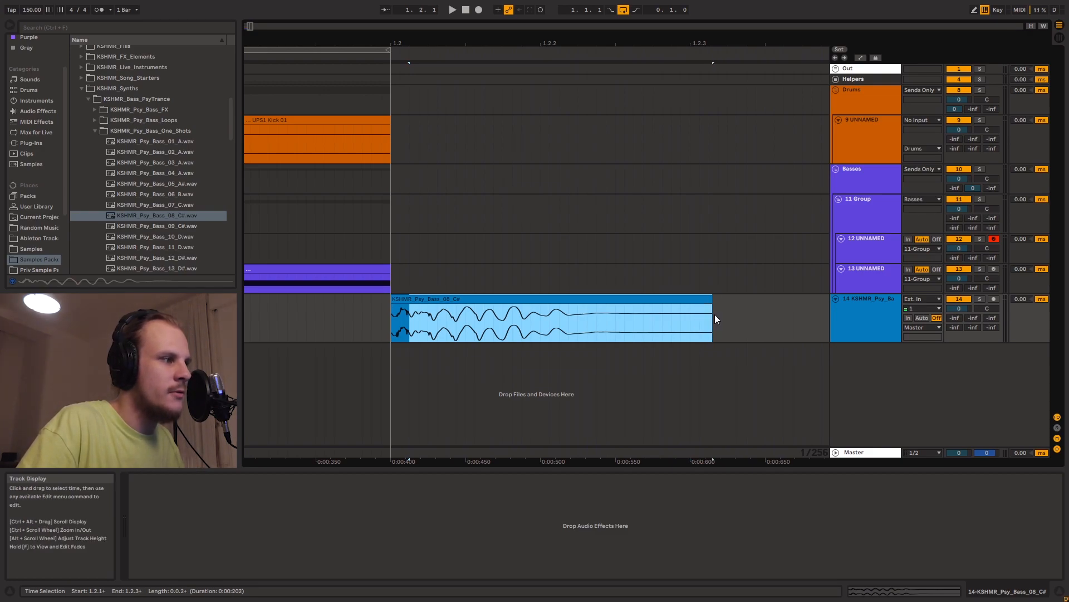
left_click_drag(411, 330, 690, 321)
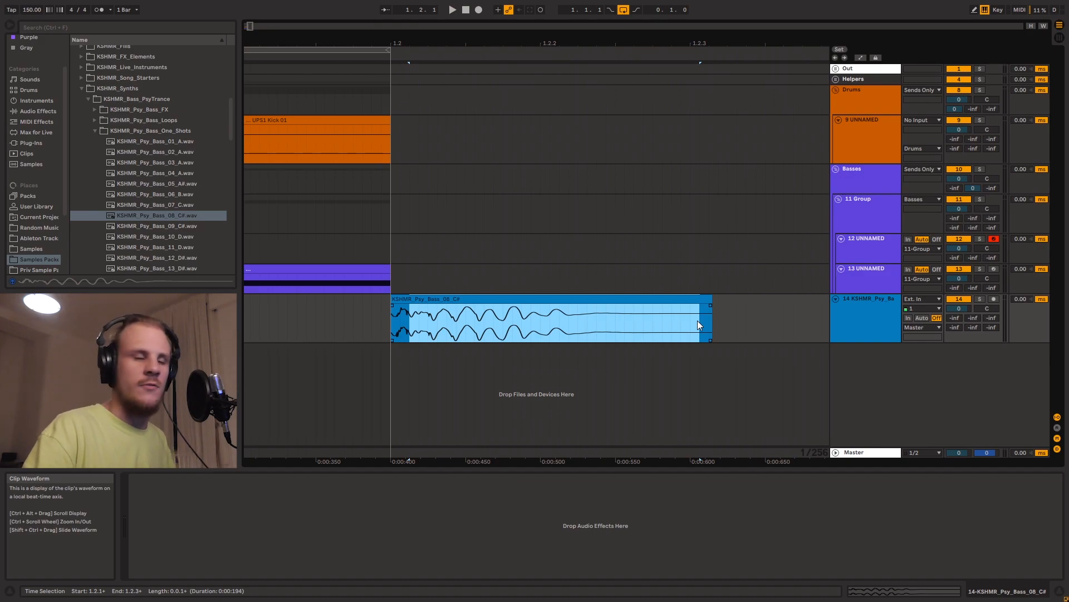
left_click_drag(410, 331, 400, 330)
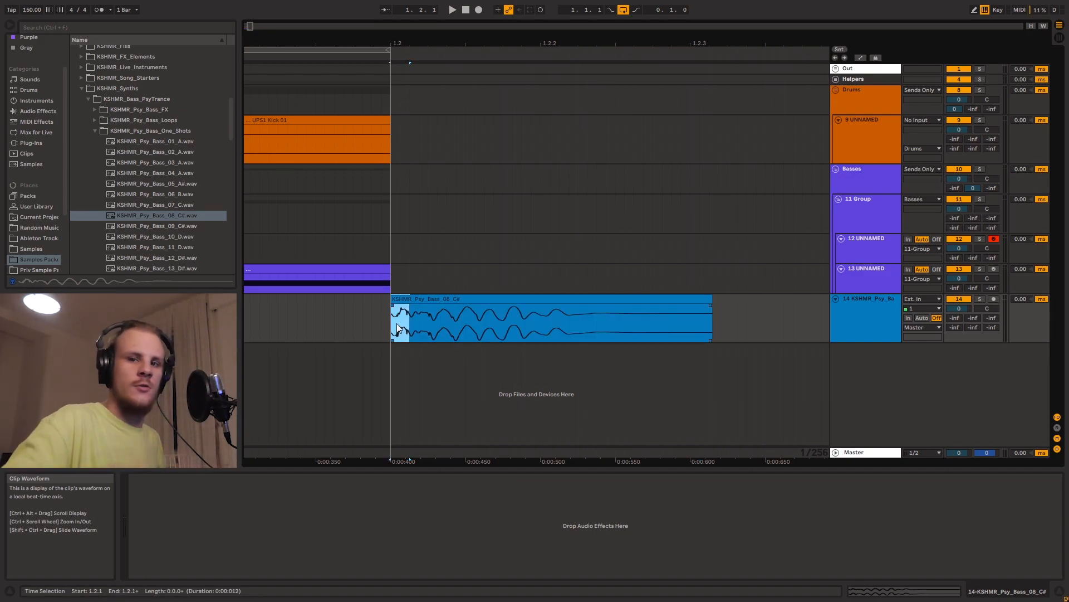
left_click_drag(363, 31, 363, 14)
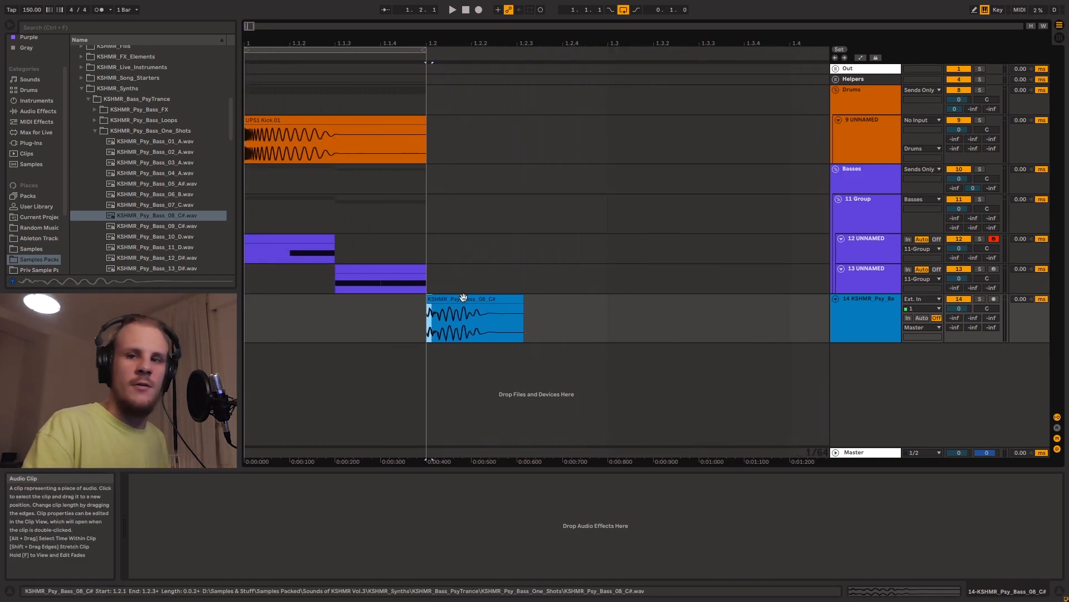